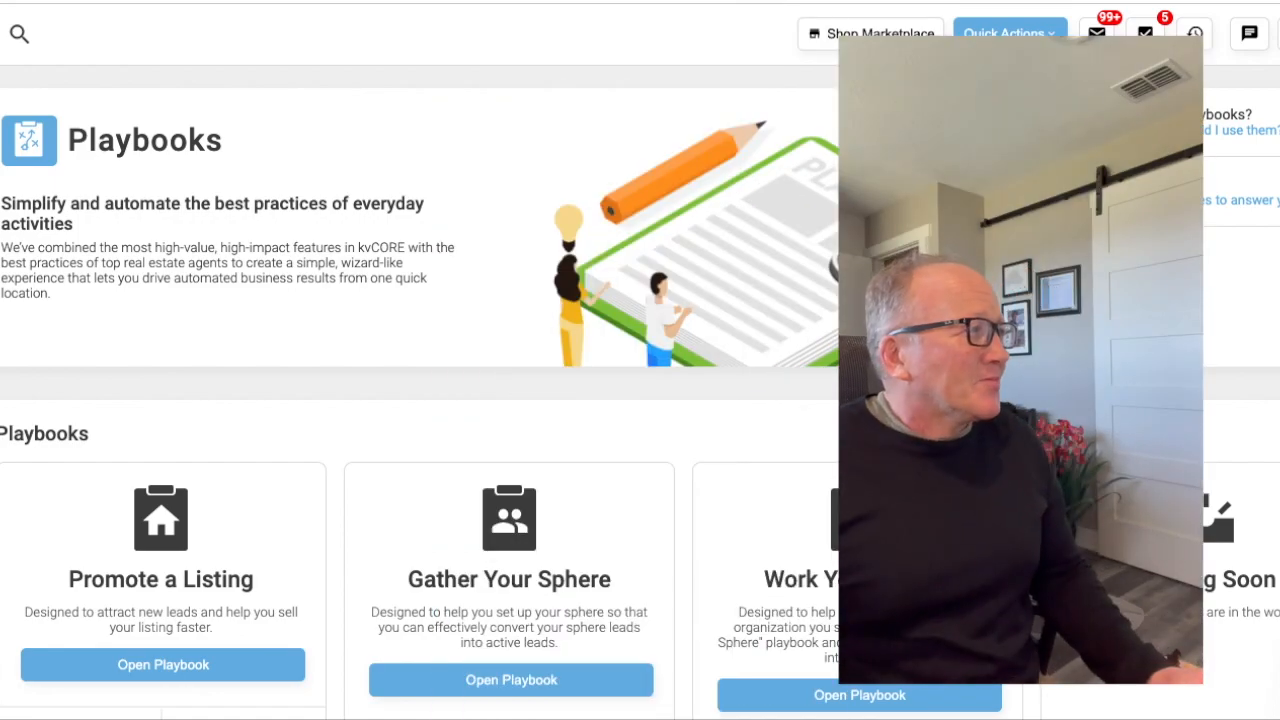
- Start a new email template from the Smart Campaigns templates, using the advanced editor
mouse_move(0, 316)
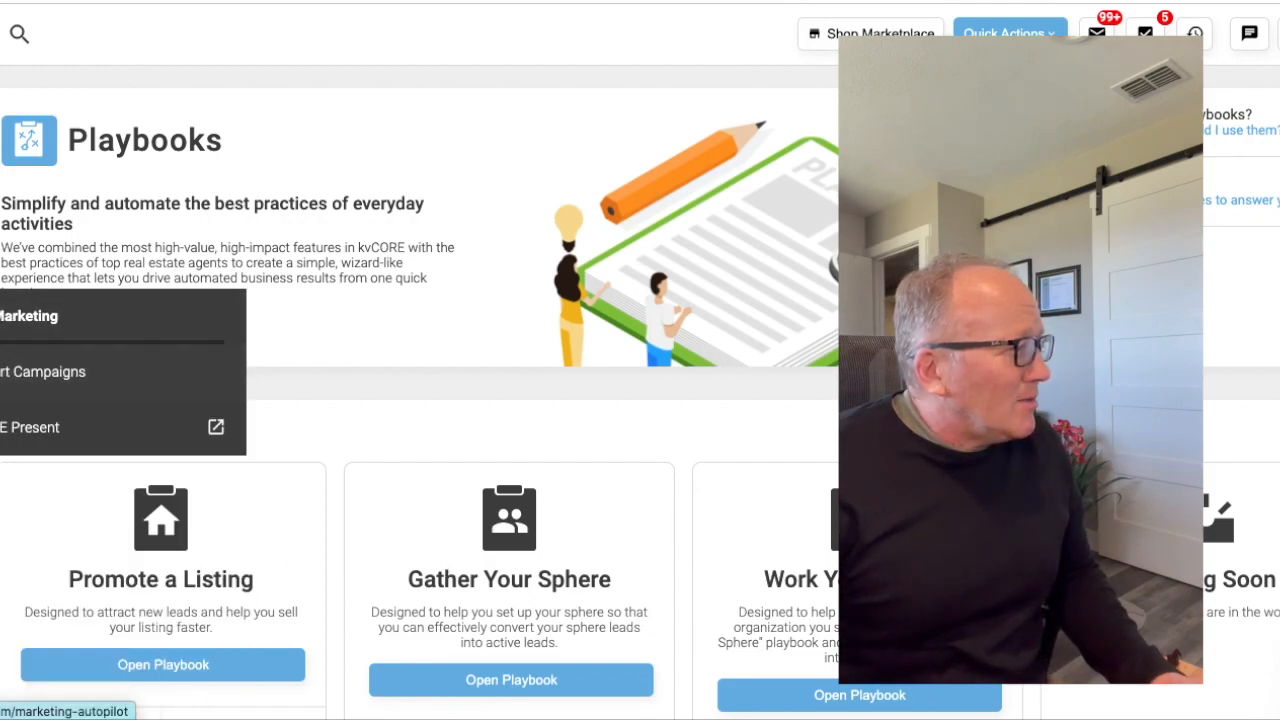
left_click(36, 370)
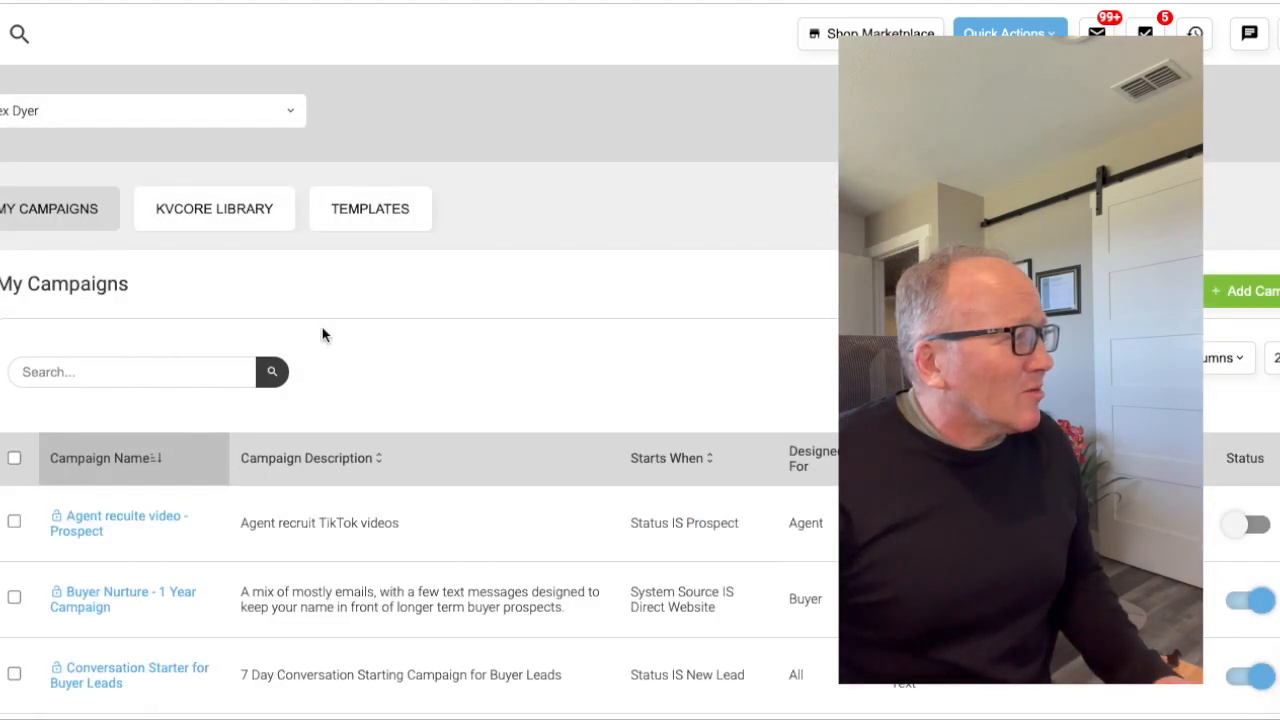
left_click(381, 214)
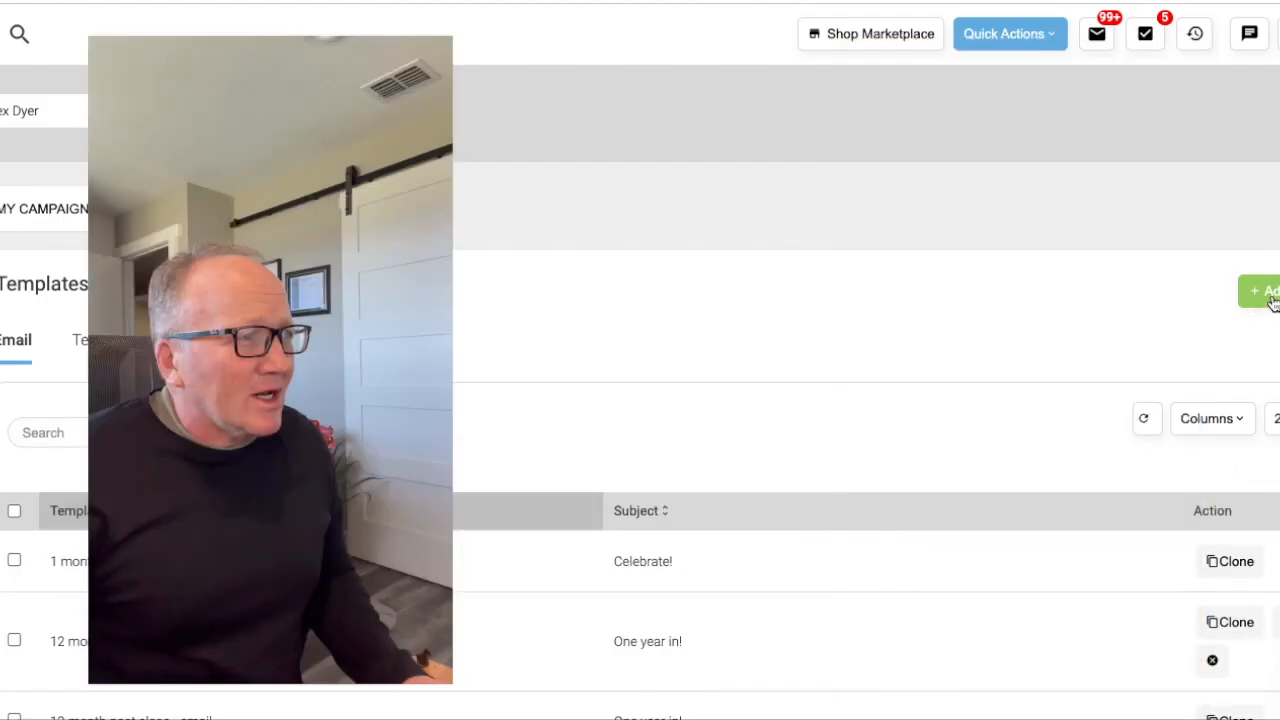
left_click(1268, 298)
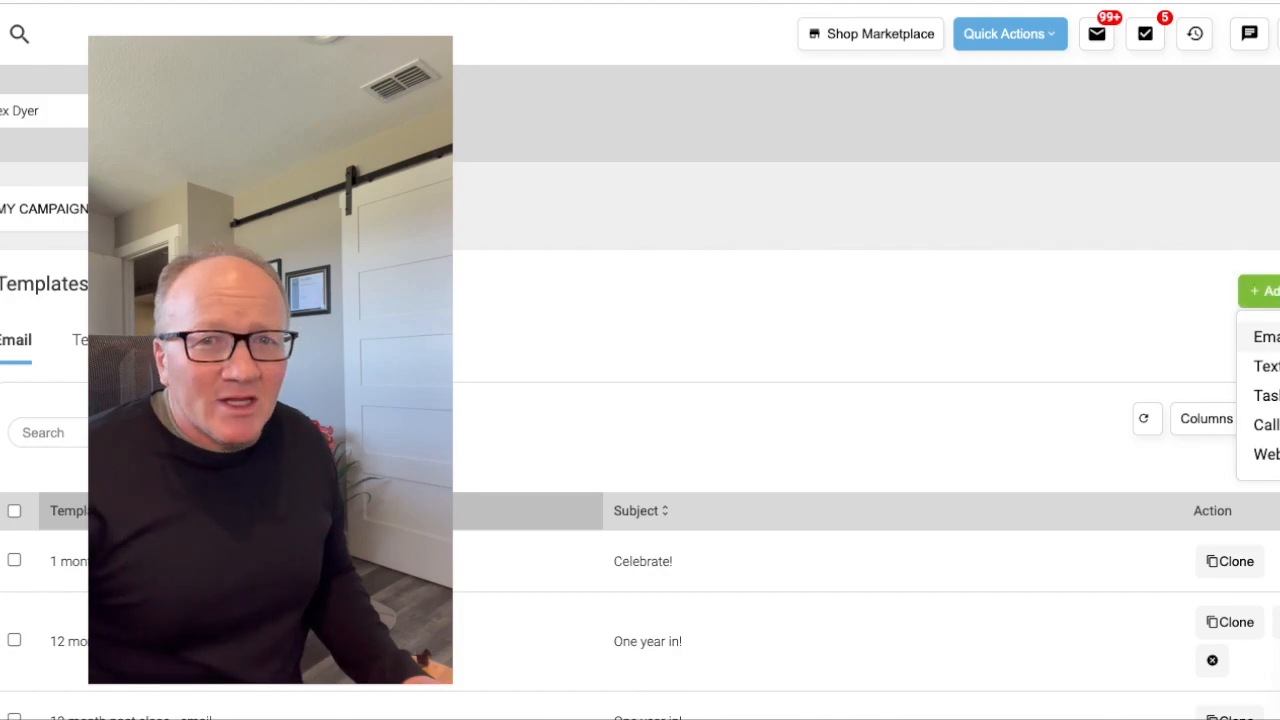
left_click(1266, 337)
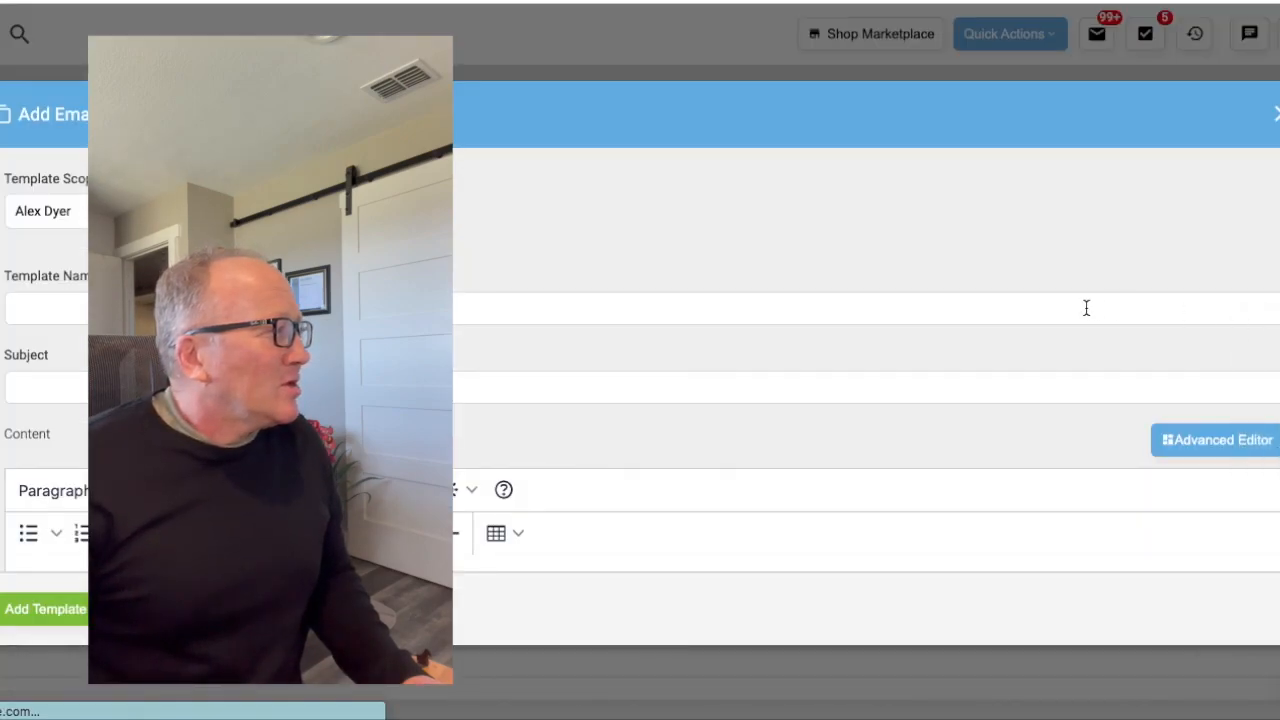
left_click(1188, 444)
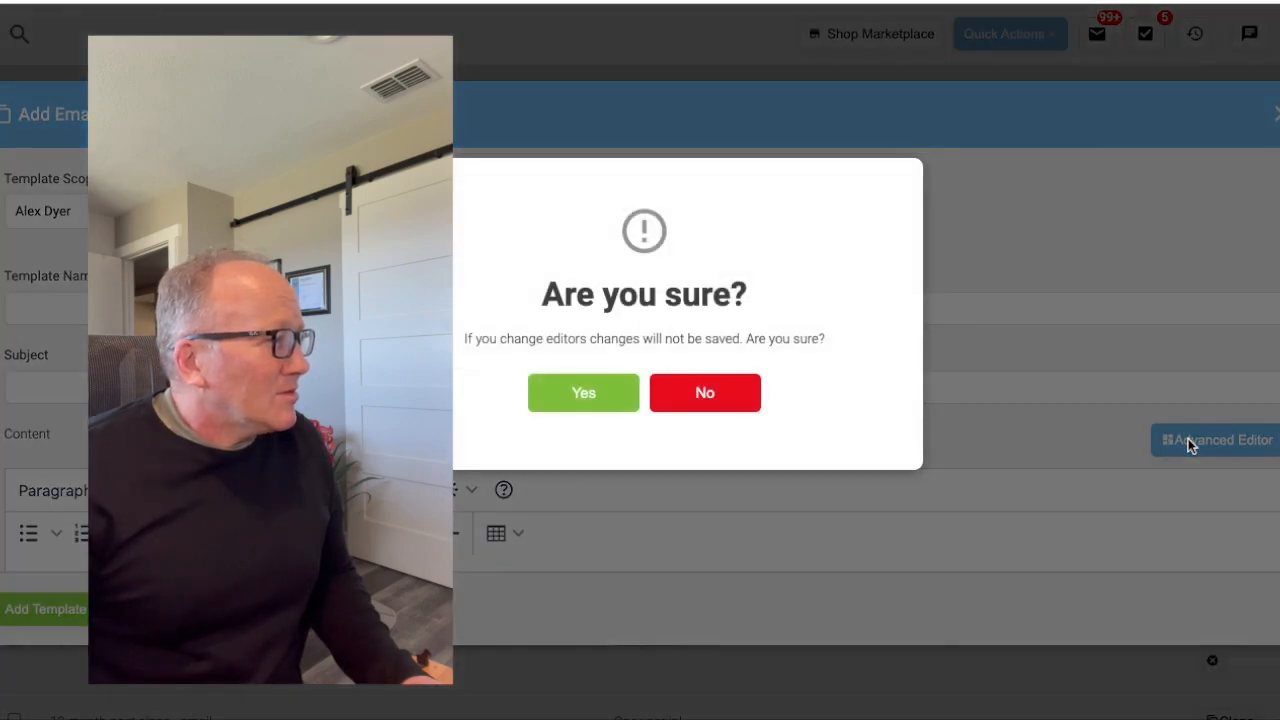
left_click(624, 395)
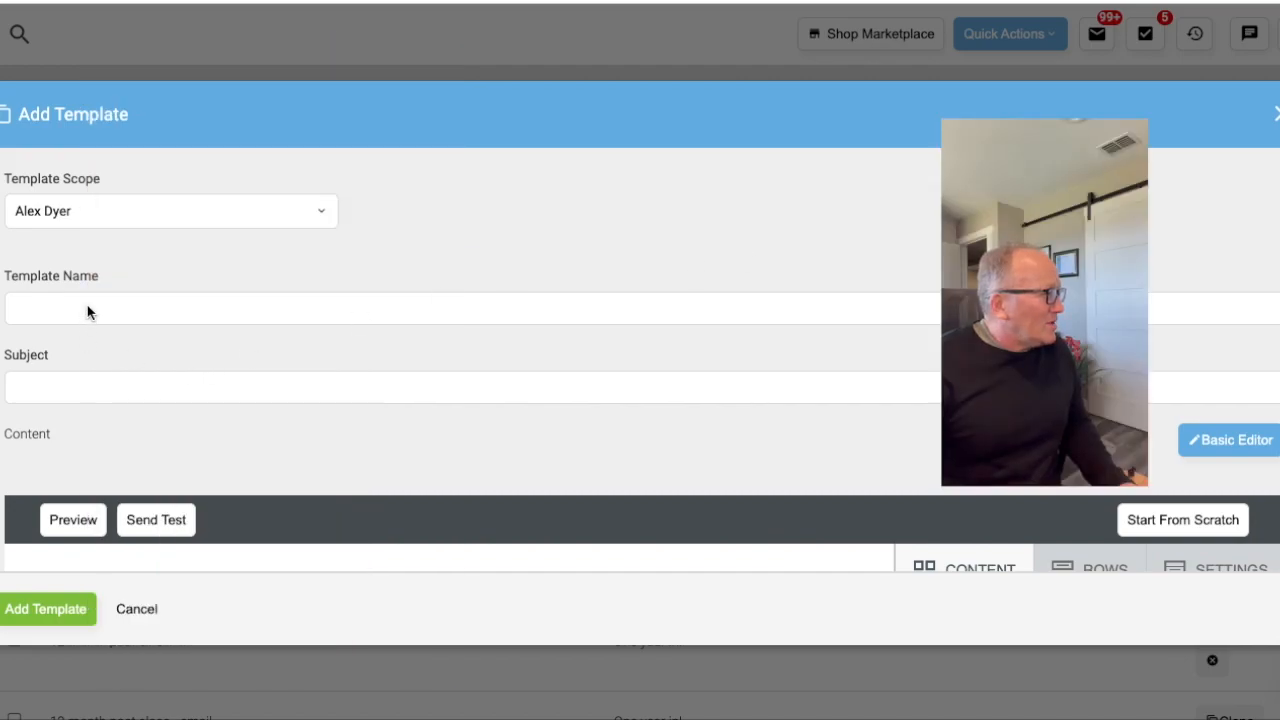
- Name the template "valentine's day-2023" followed by the agent's surname, and set the subject to "Happy Valentine's Day"
left_click(87, 310)
type("valentine's day-2023-dyer")
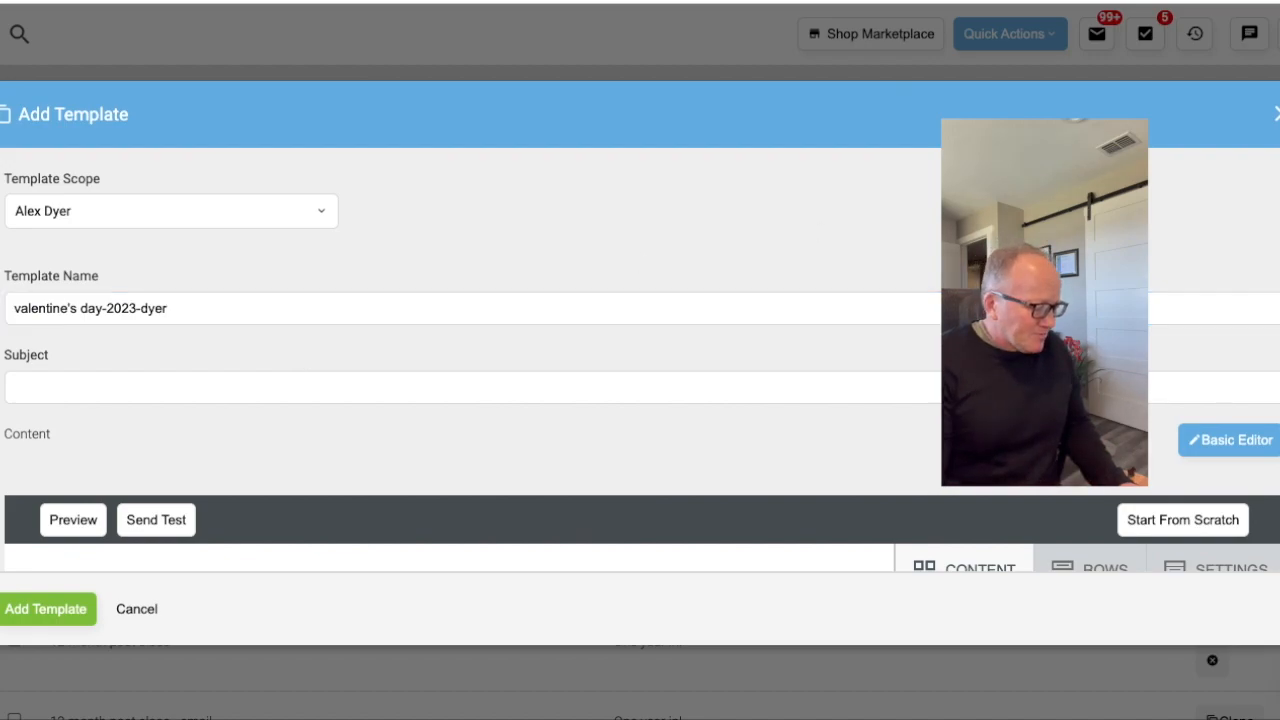
left_click(44, 390)
type("Happy Valentine's Day")
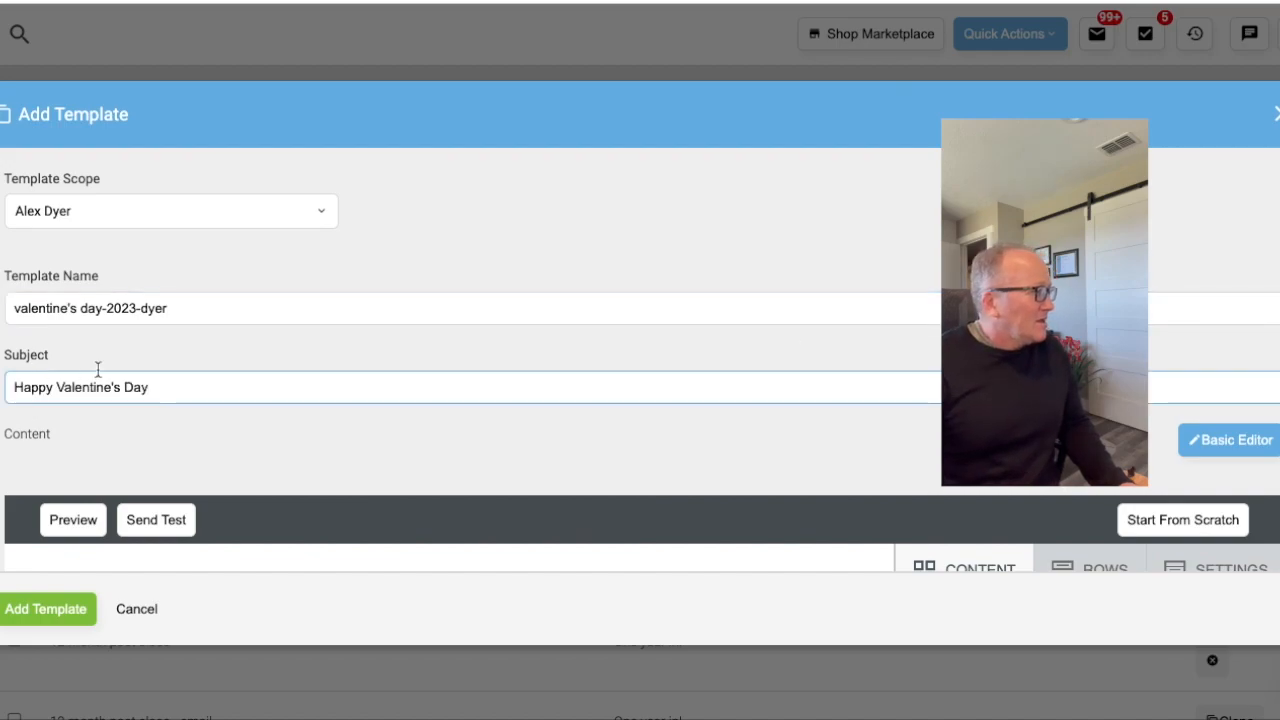
- Place a text block in the empty content area of the email layout
scroll(345, 365, "down", 2)
scroll(345, 368, "down", 3)
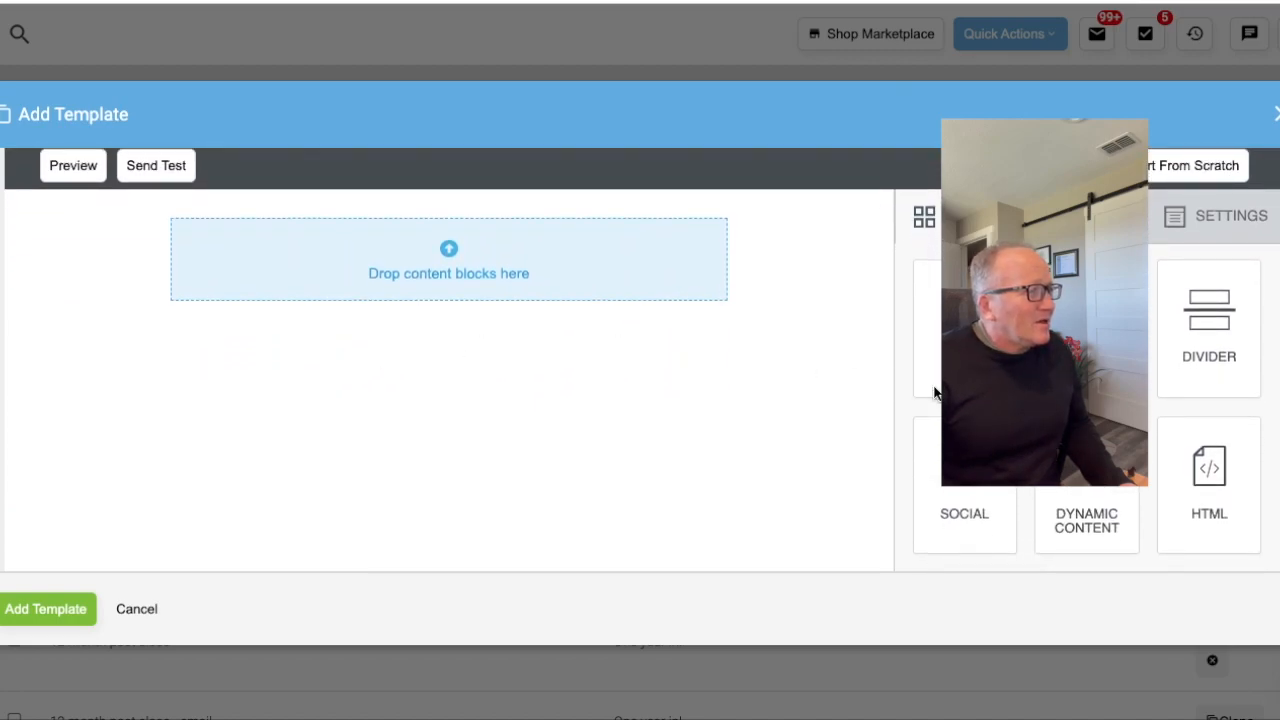
scroll(1046, 420, "down", 1)
scroll(1046, 420, "down", 2)
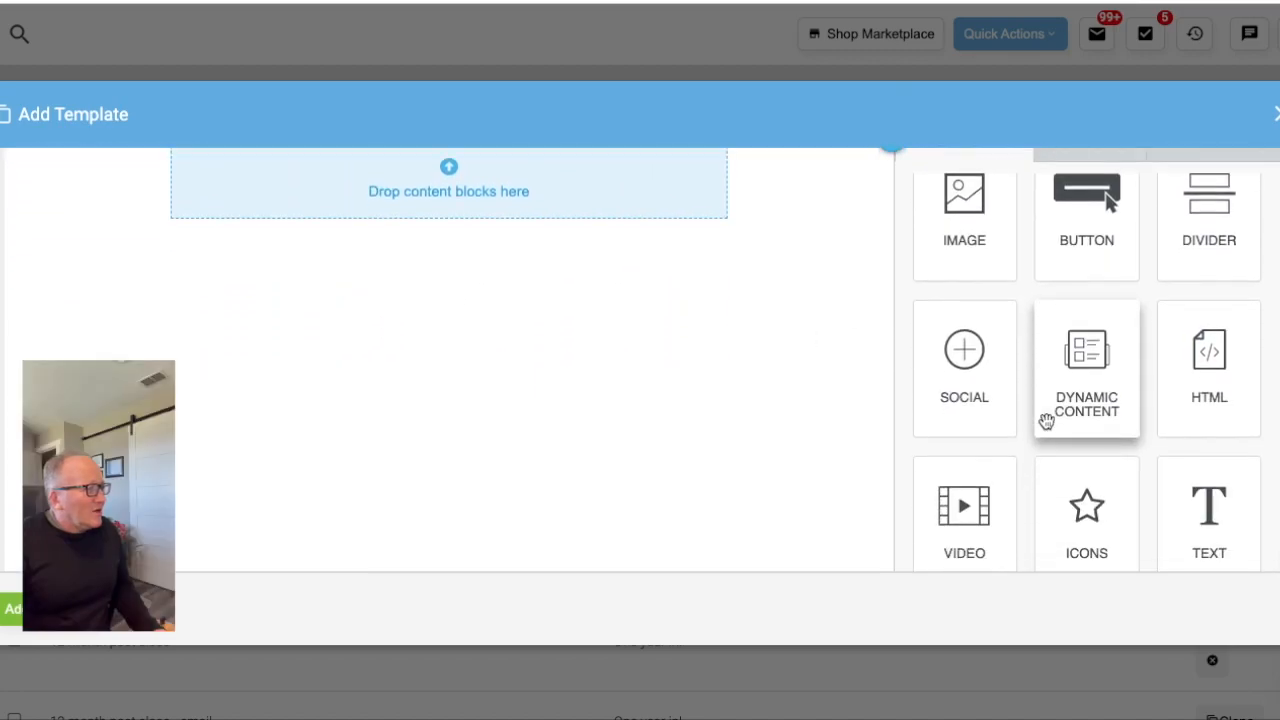
left_click_drag(1208, 508, 285, 178)
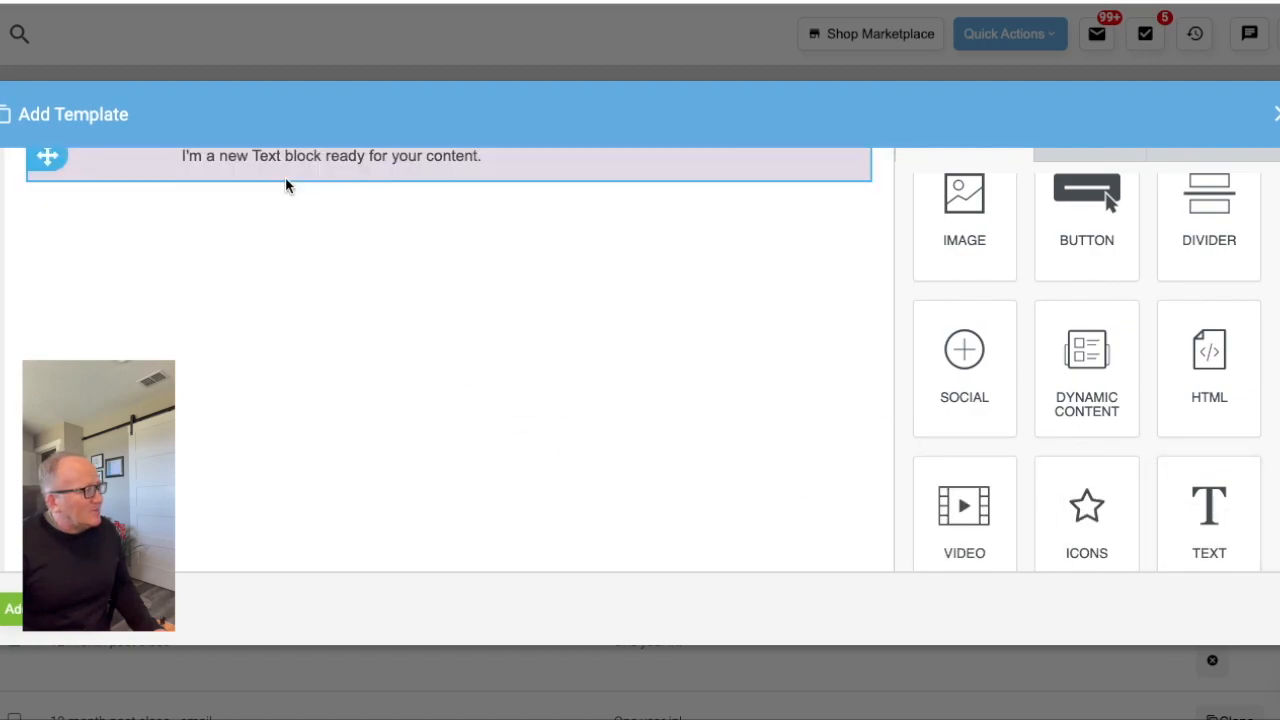
- Add a divider below the text block and an image block beneath it
scroll(297, 194, "up", 3)
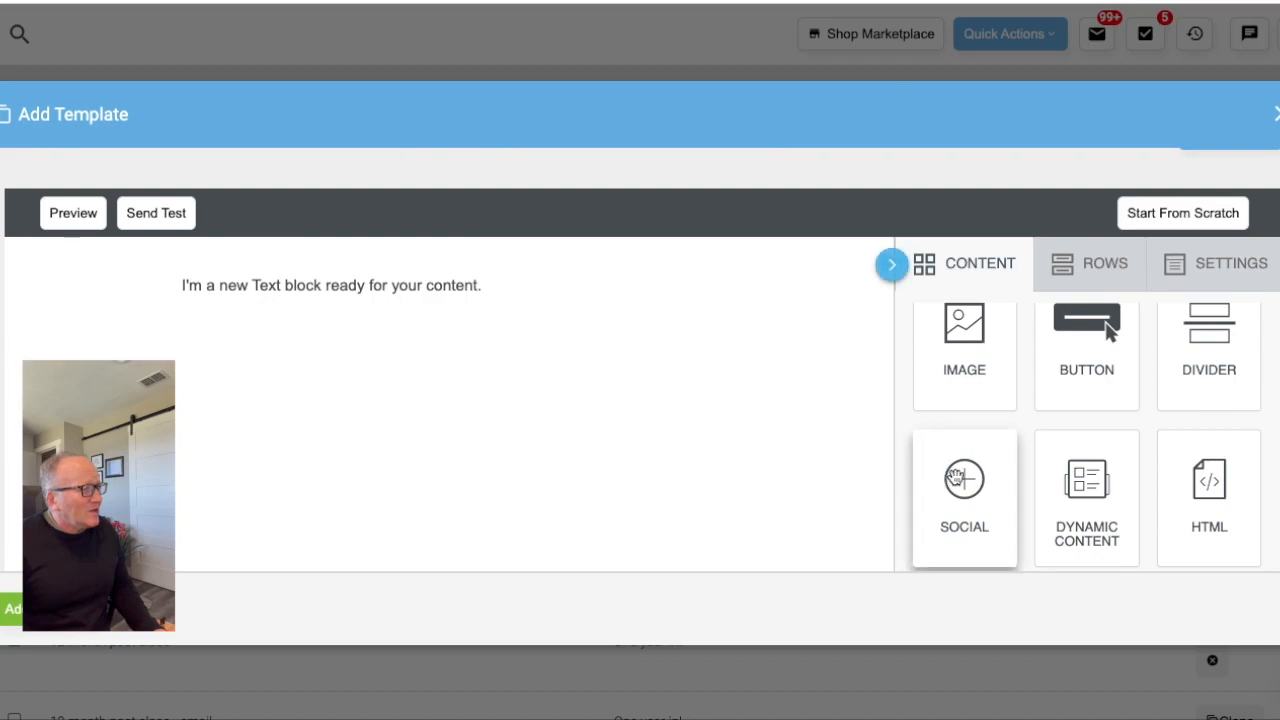
scroll(1083, 477, "down", 2)
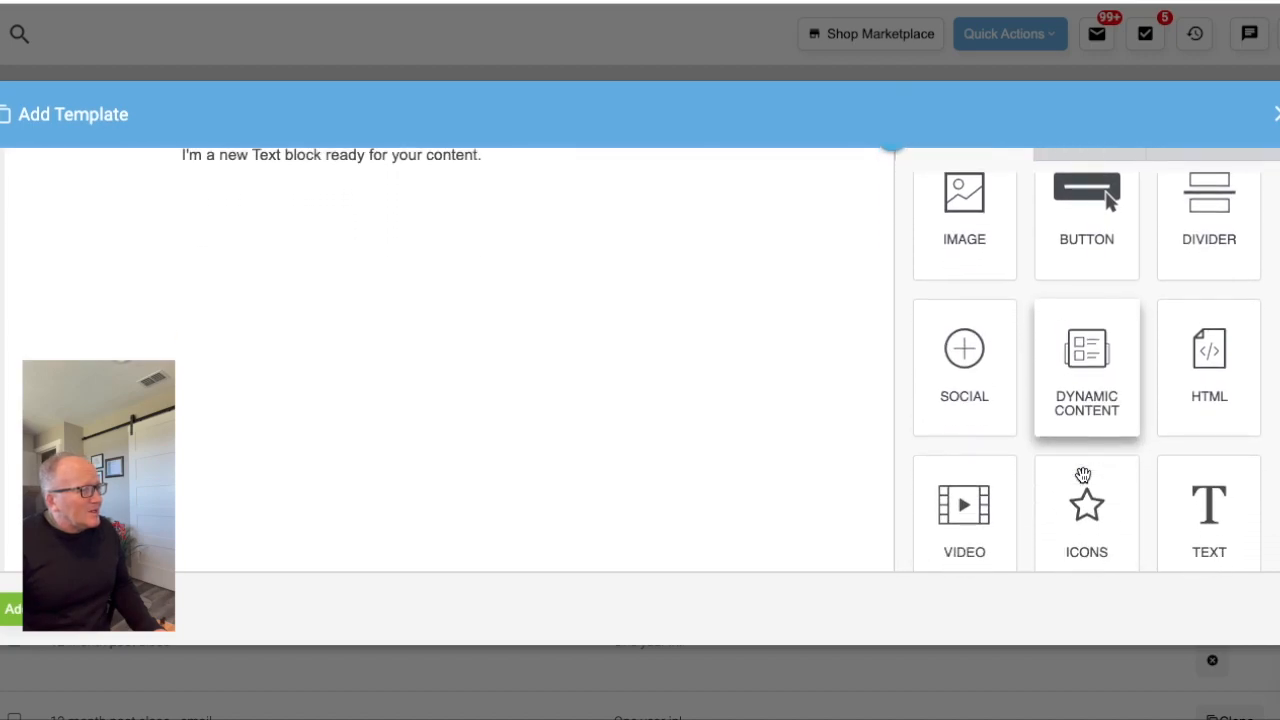
left_click_drag(1215, 262, 388, 204)
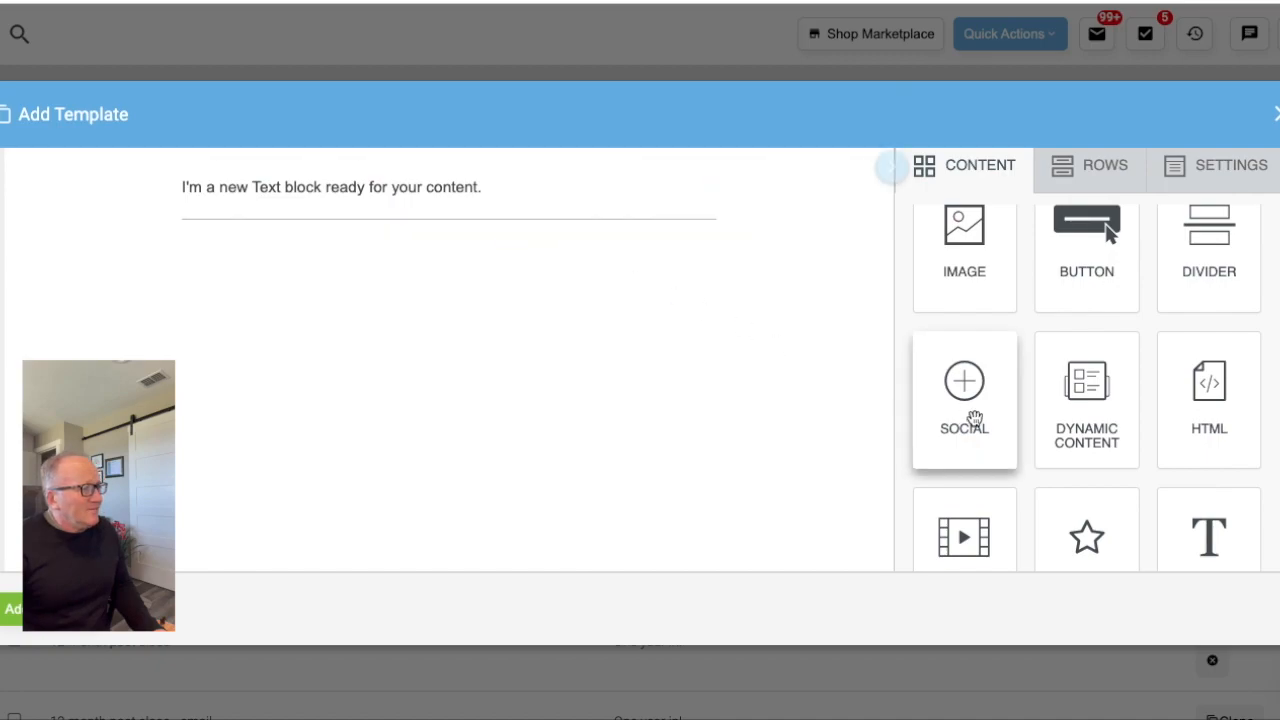
scroll(966, 423, "up", 1)
left_click_drag(973, 316, 526, 240)
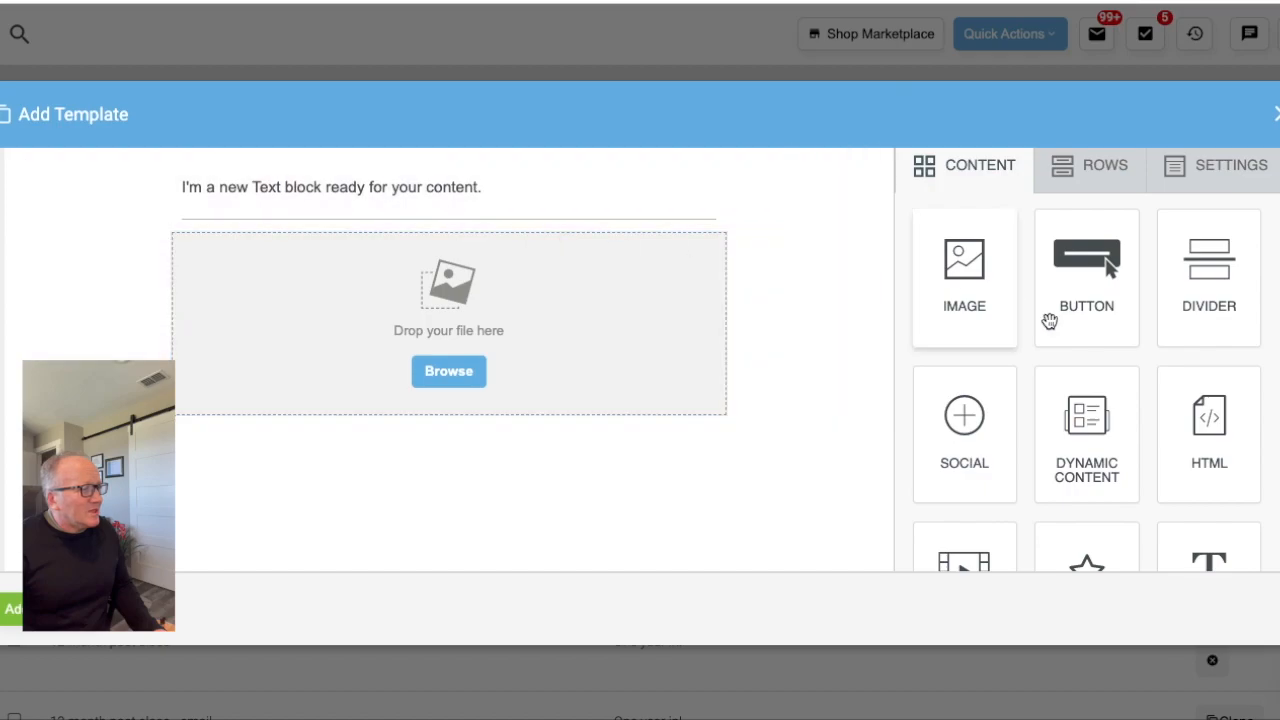
- Add a second divider below the image block and a button block under that divider
scroll(1080, 340, "down", 1)
scroll(1080, 342, "up", 1)
scroll(1080, 340, "down", 1)
left_click_drag(1209, 290, 526, 399)
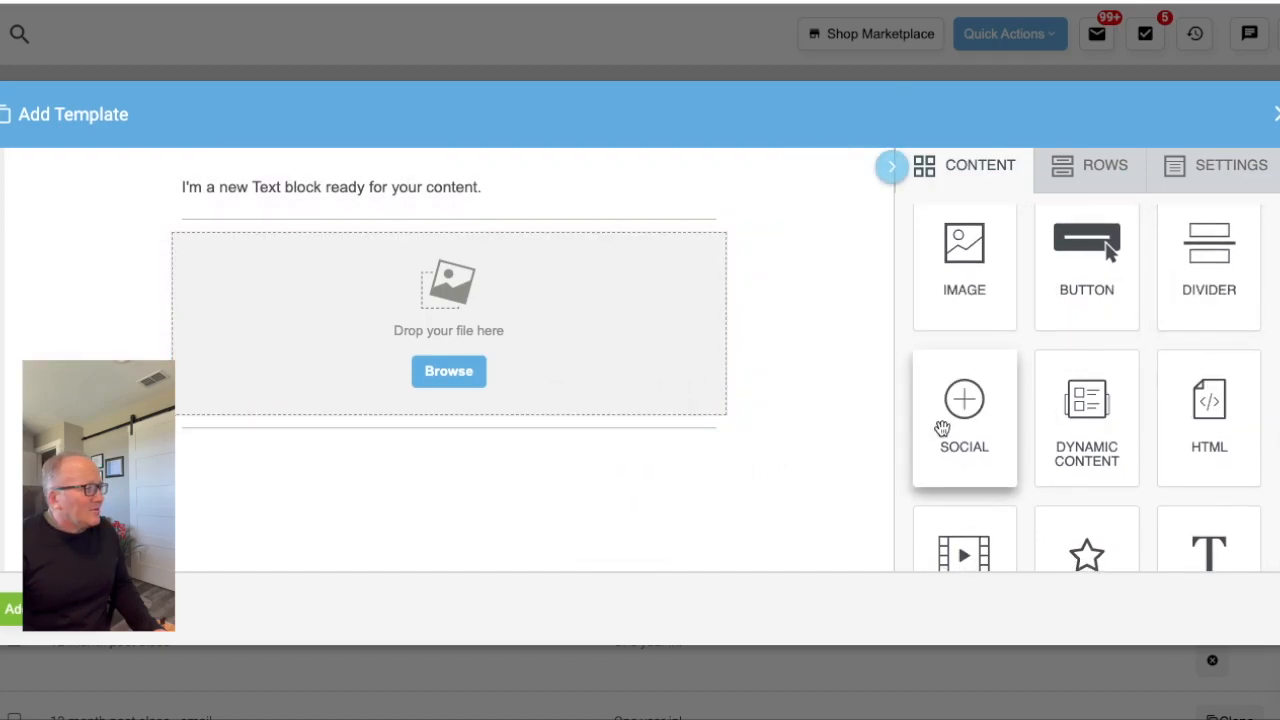
scroll(940, 426, "down", 1)
left_click_drag(1066, 269, 491, 430)
- Replace the text block's placeholder with the client appreciation message beginning "Happy Valentine's Day to you! We hope this special day brings you joy"
scroll(491, 432, "up", 2)
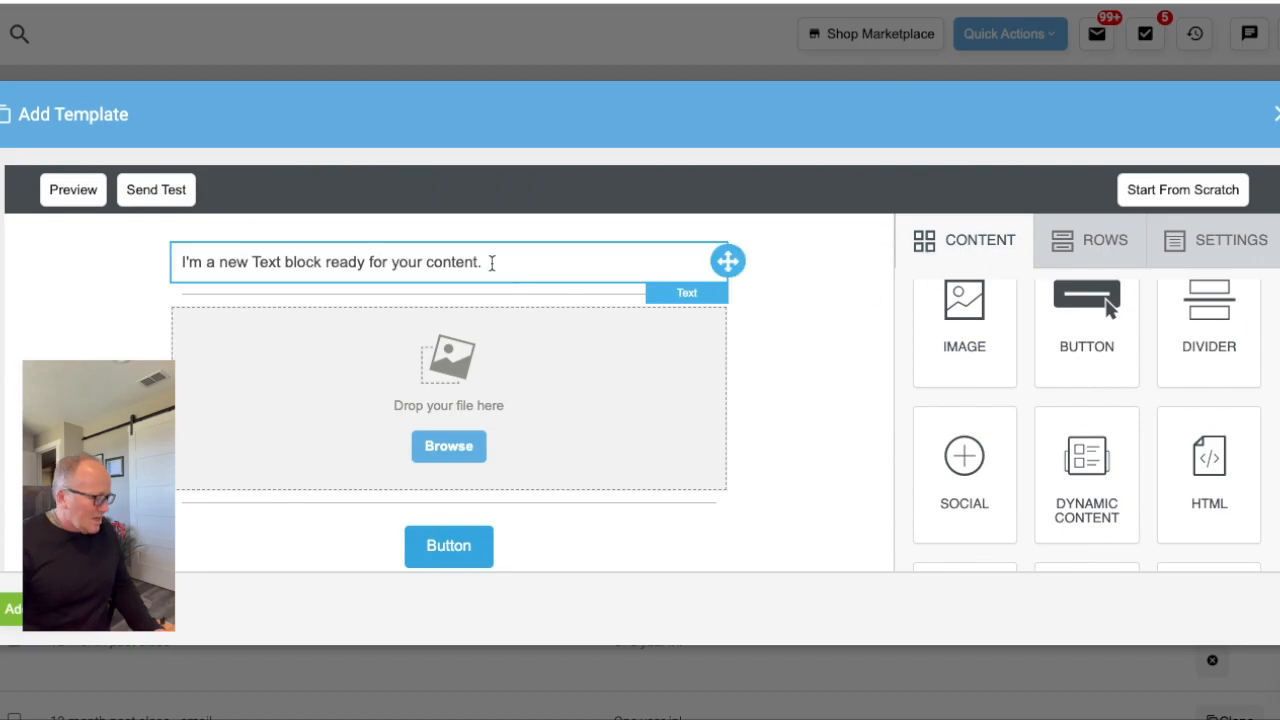
left_click_drag(484, 262, 176, 264)
type("Happy Valentine's Day to you! We hope this special day brings you joy, peace, and lots of love. We want to express our deep appreciation for your trust in us to help you with your real estate needs. You have been a valued client and we cherish the relationship we have been able to build with you. We look forward to continuing to serve you in the future. Wishing you a wonderful Valentine's Day!")
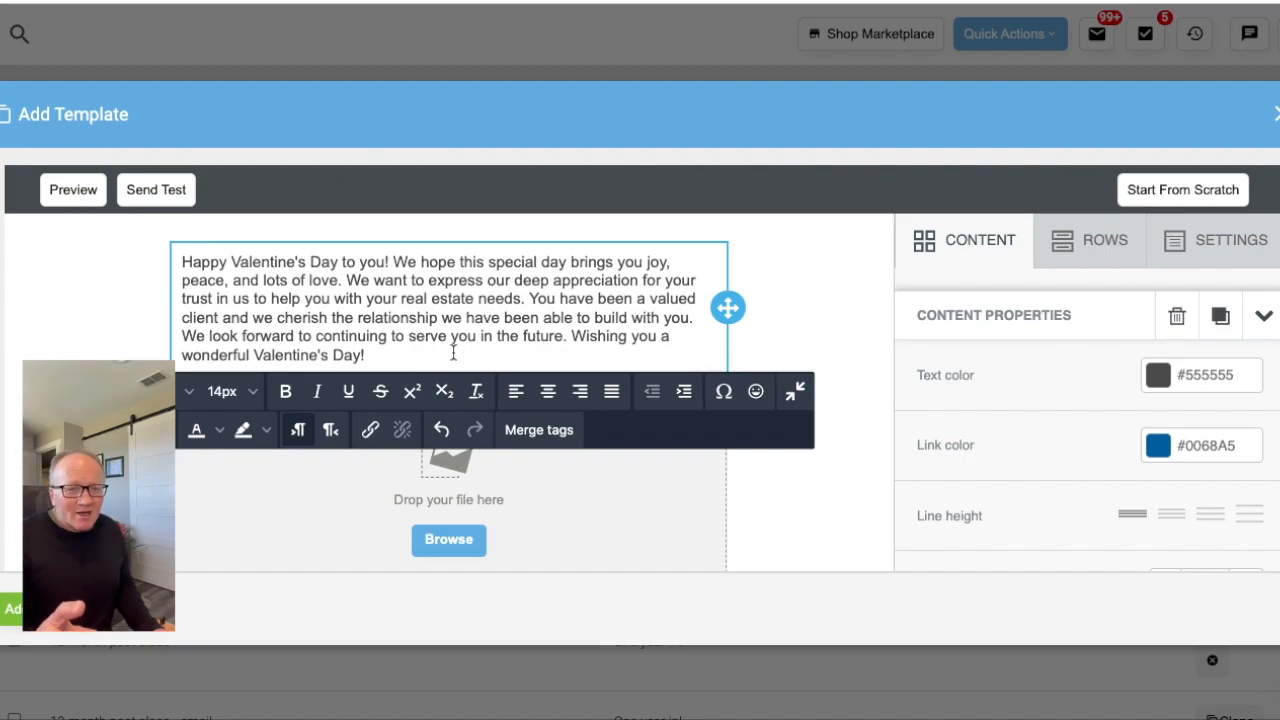
- Insert the greeting "Hello {first_name}," before the Valentine's message, using the first-name merge tag
left_click(179, 261)
left_click(181, 261)
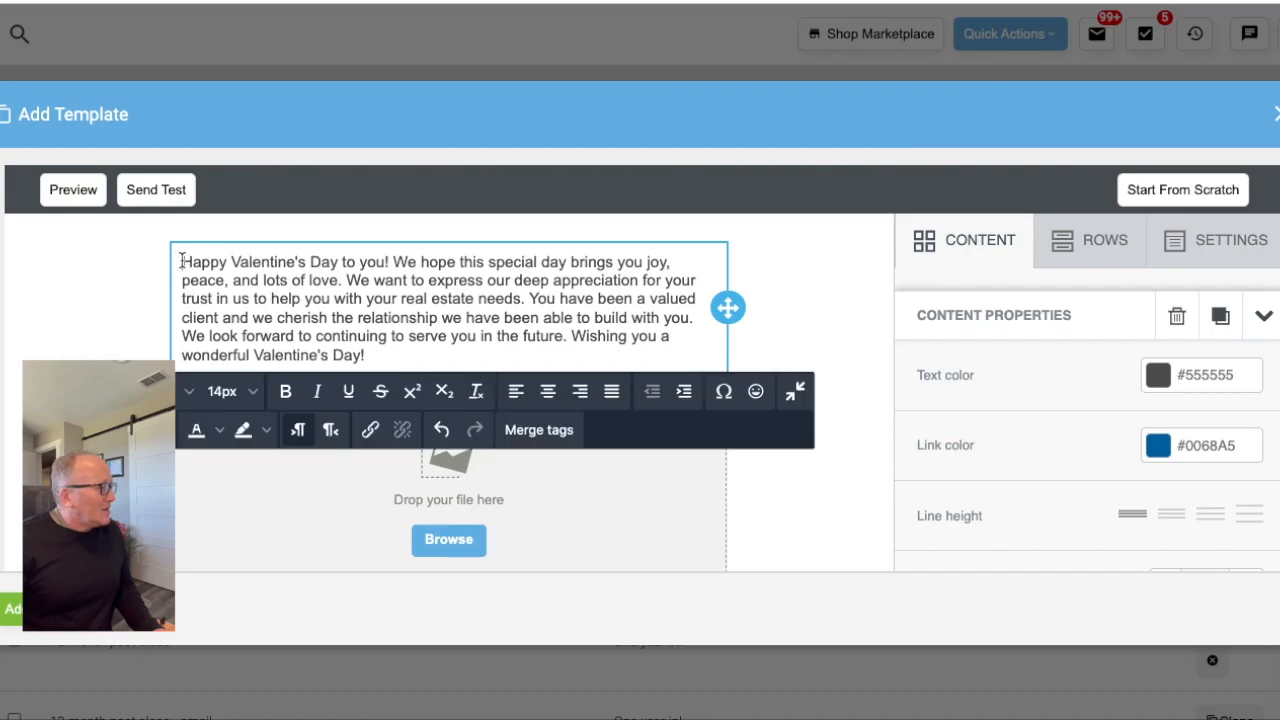
type("Hello")
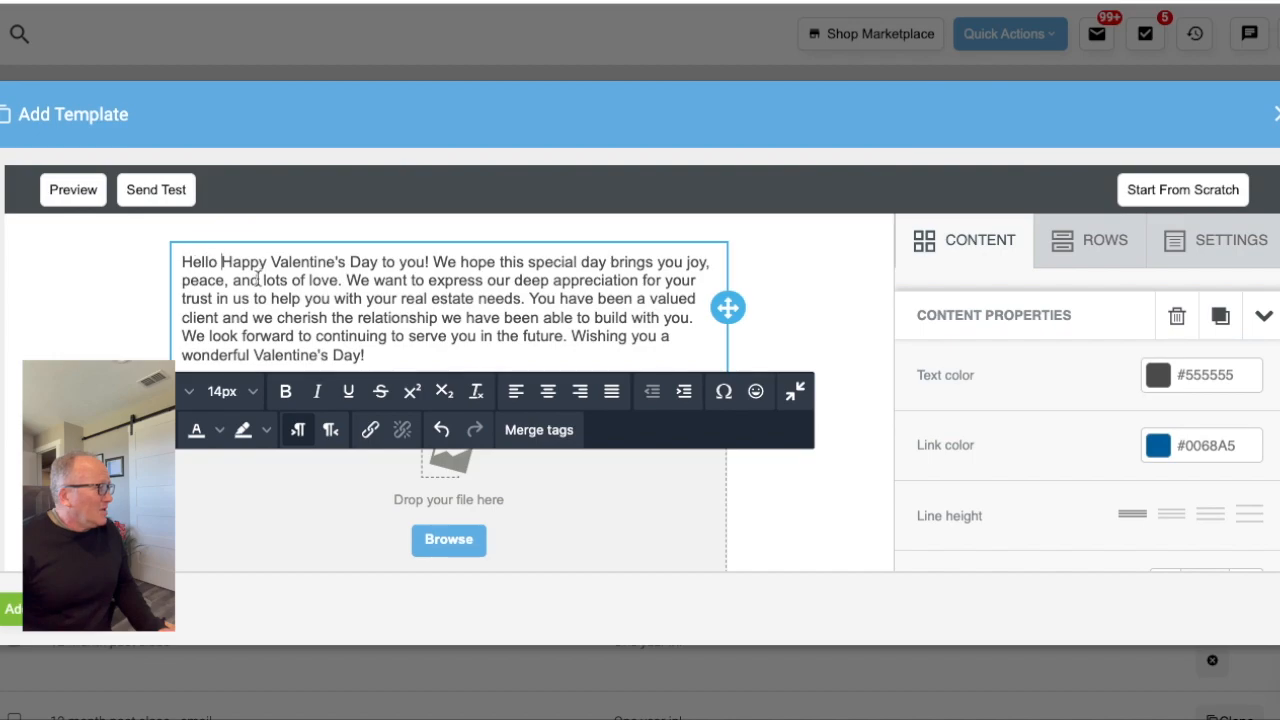
left_click(524, 436)
left_click(650, 302)
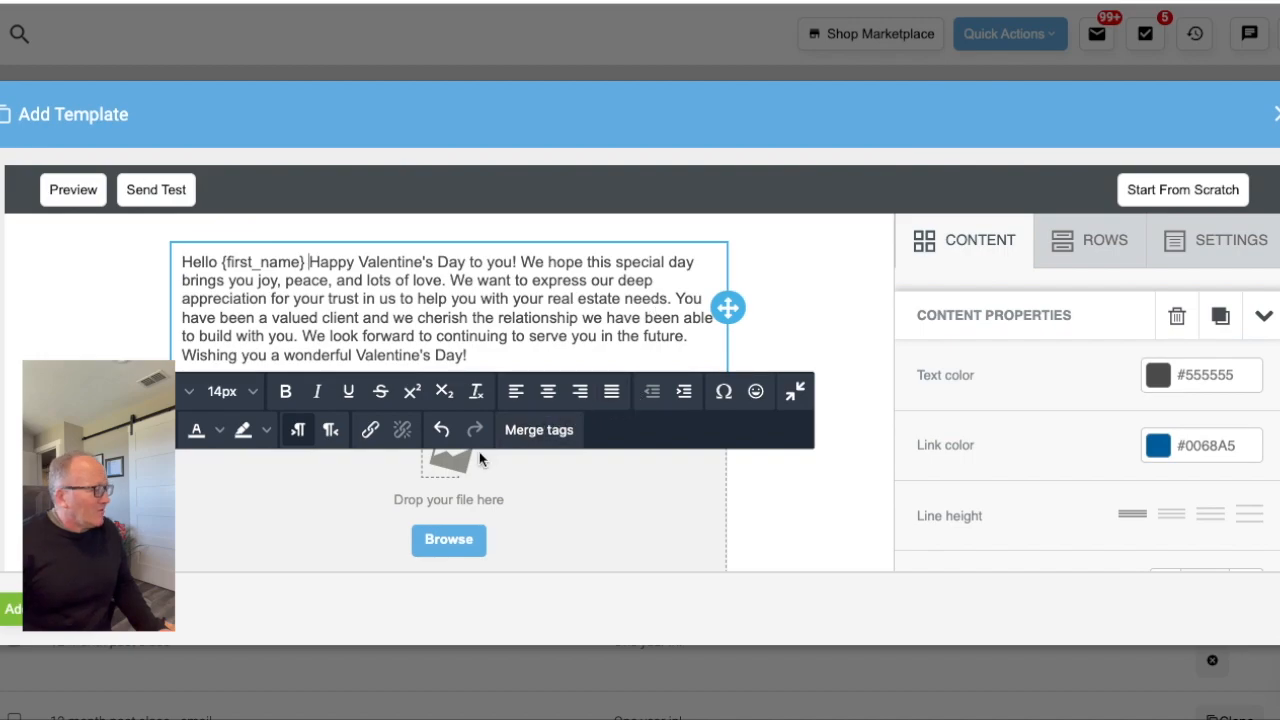
type(",")
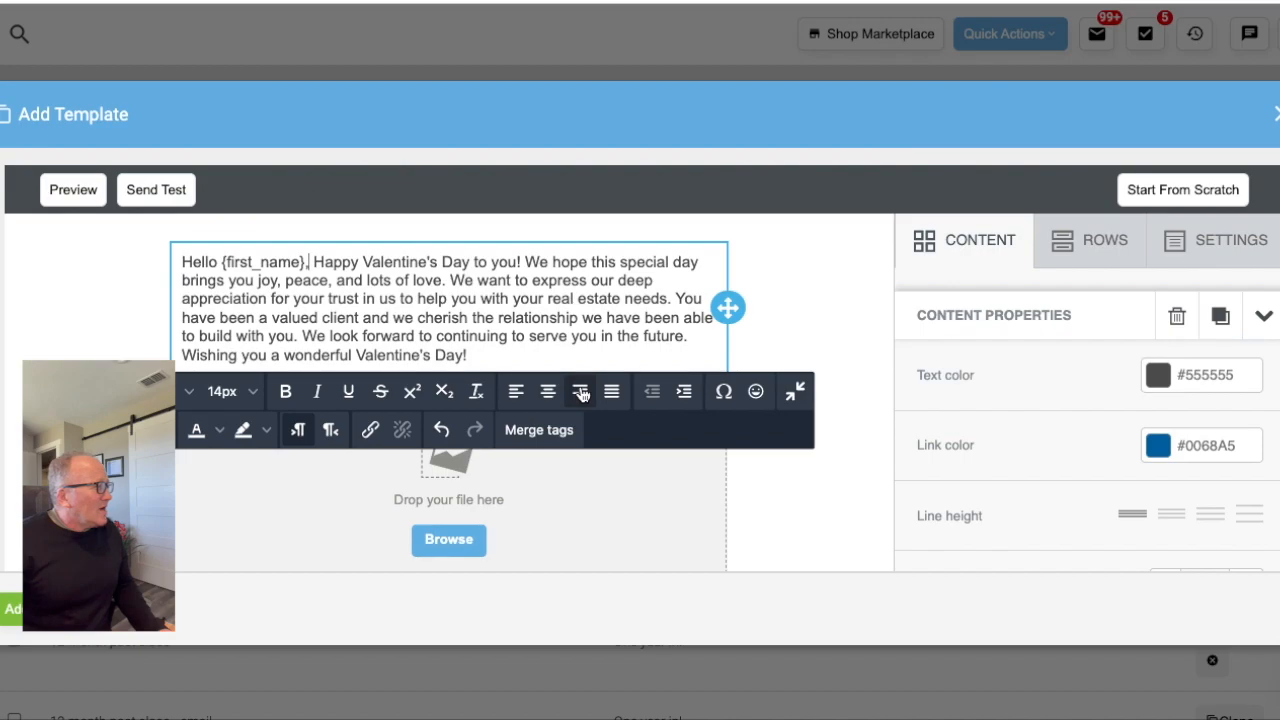
- For the image block, upload "Screen Shot 2023-02-11 at 2.48.43 PM" from the Desktop folder to the file manager
scroll(581, 393, "down", 3)
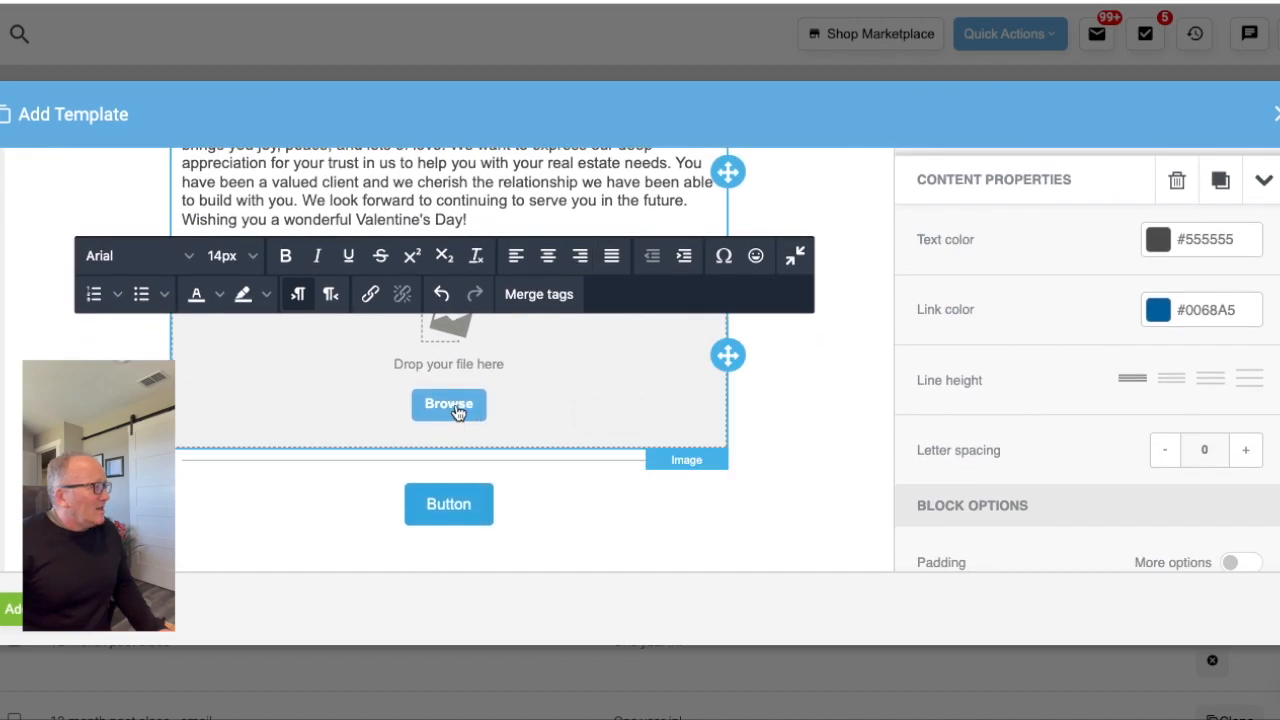
left_click(449, 404)
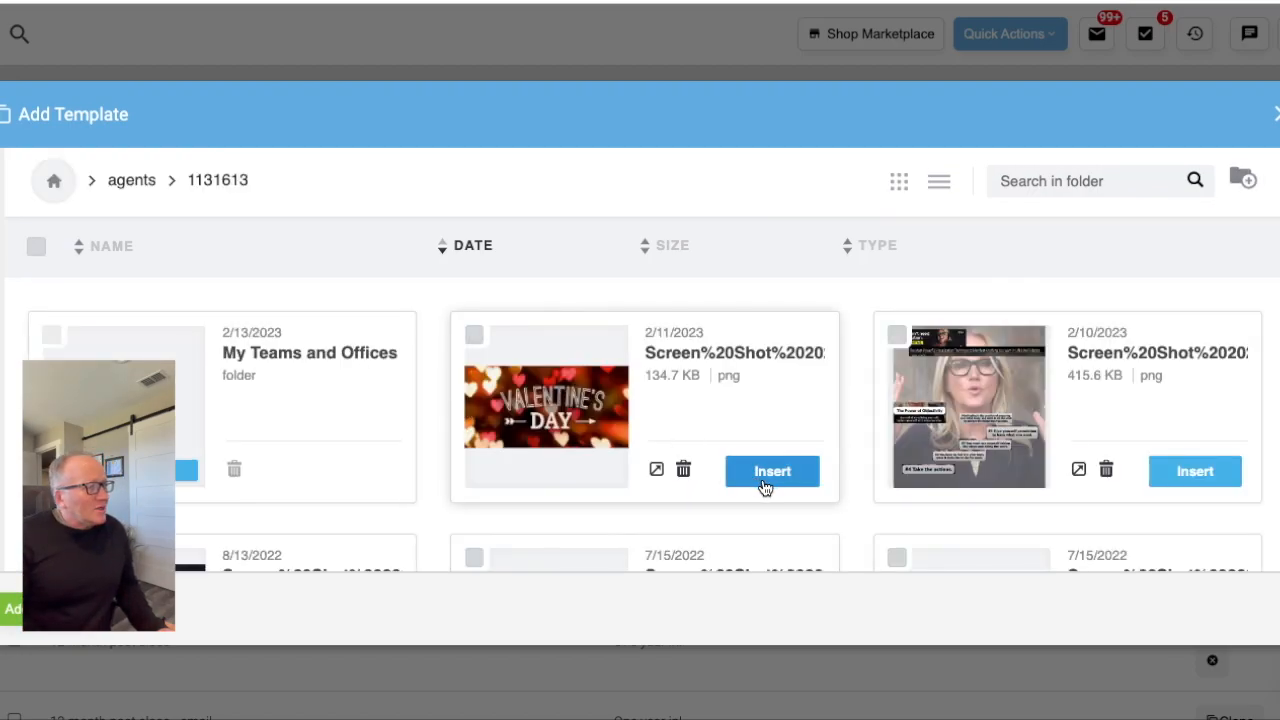
left_click(776, 485)
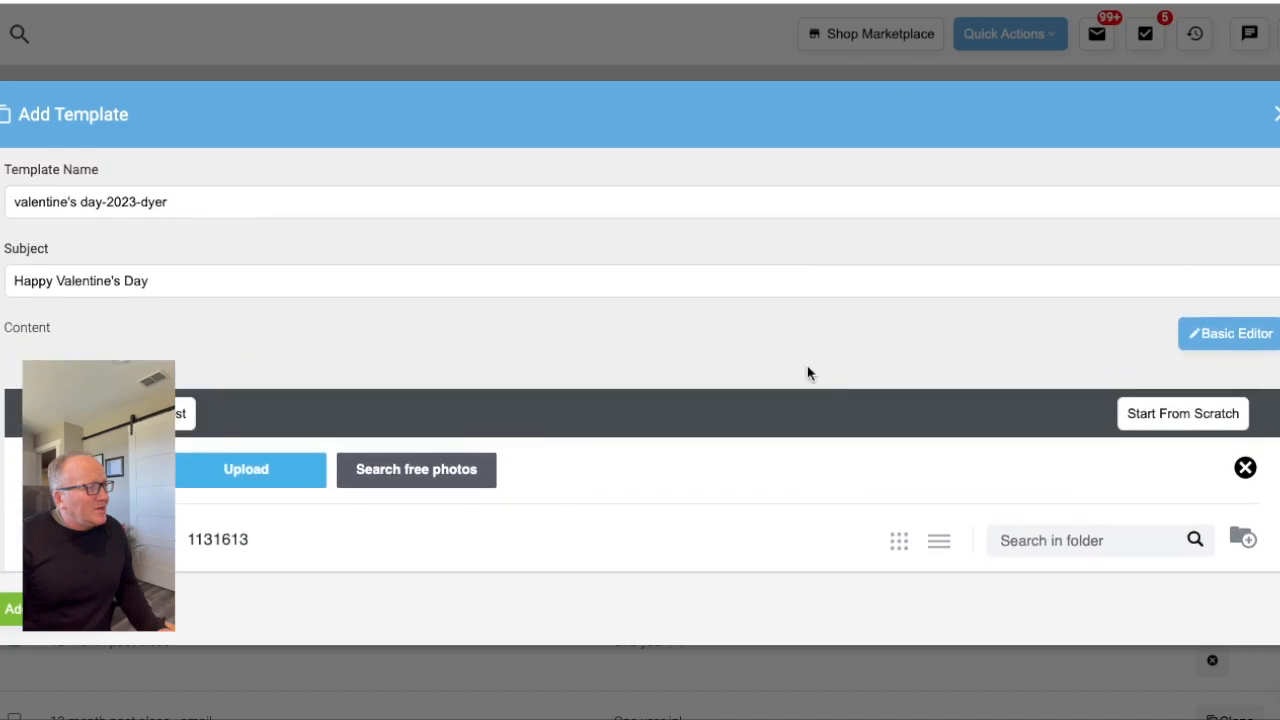
scroll(808, 373, "down", 3)
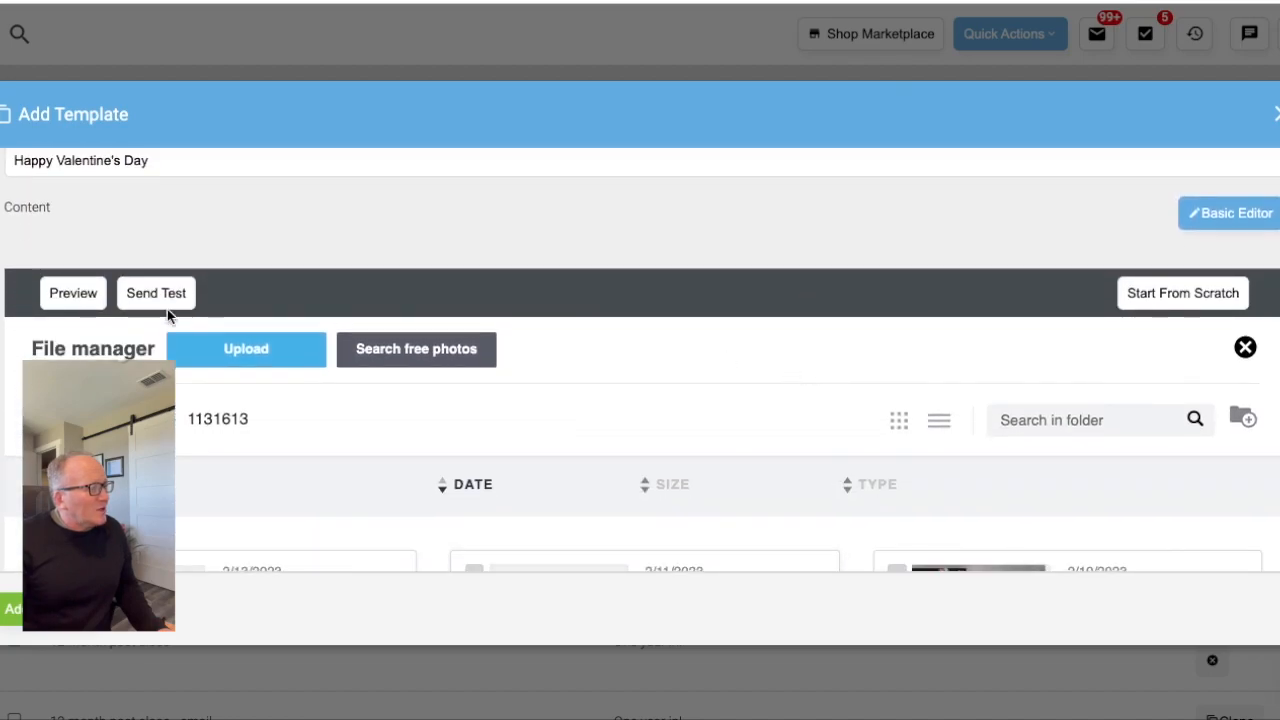
left_click(240, 362)
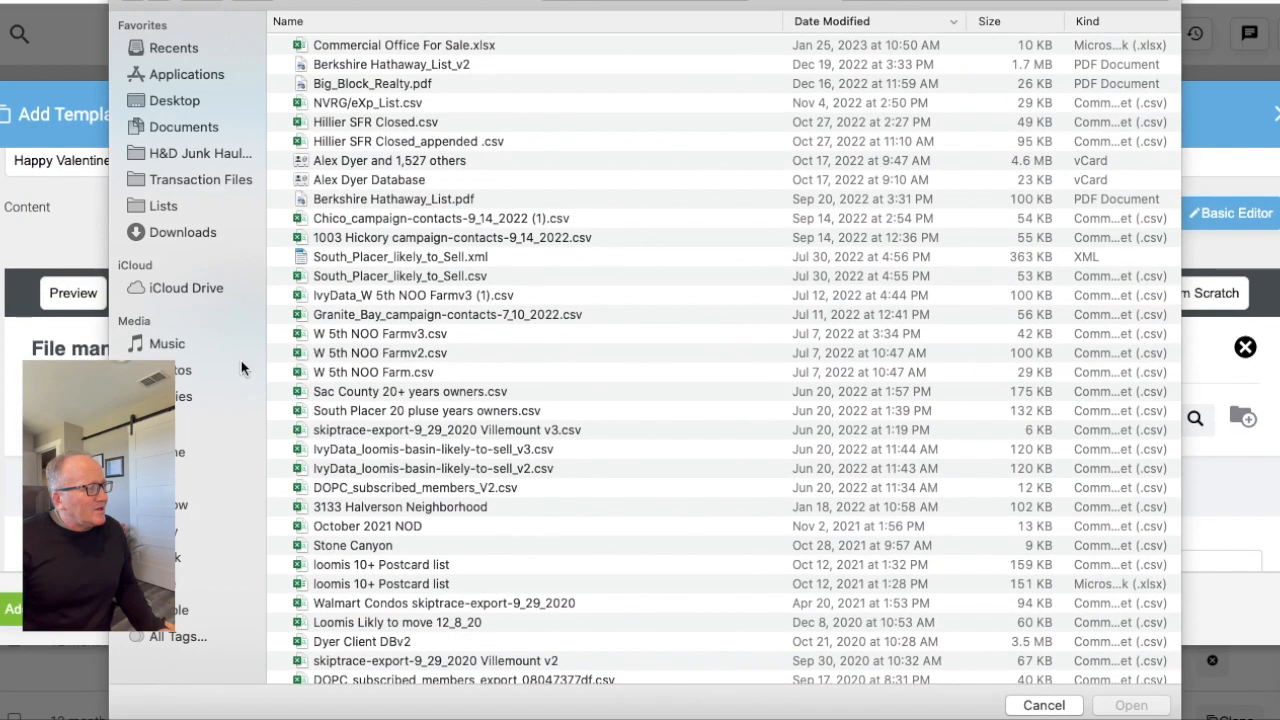
left_click(166, 95)
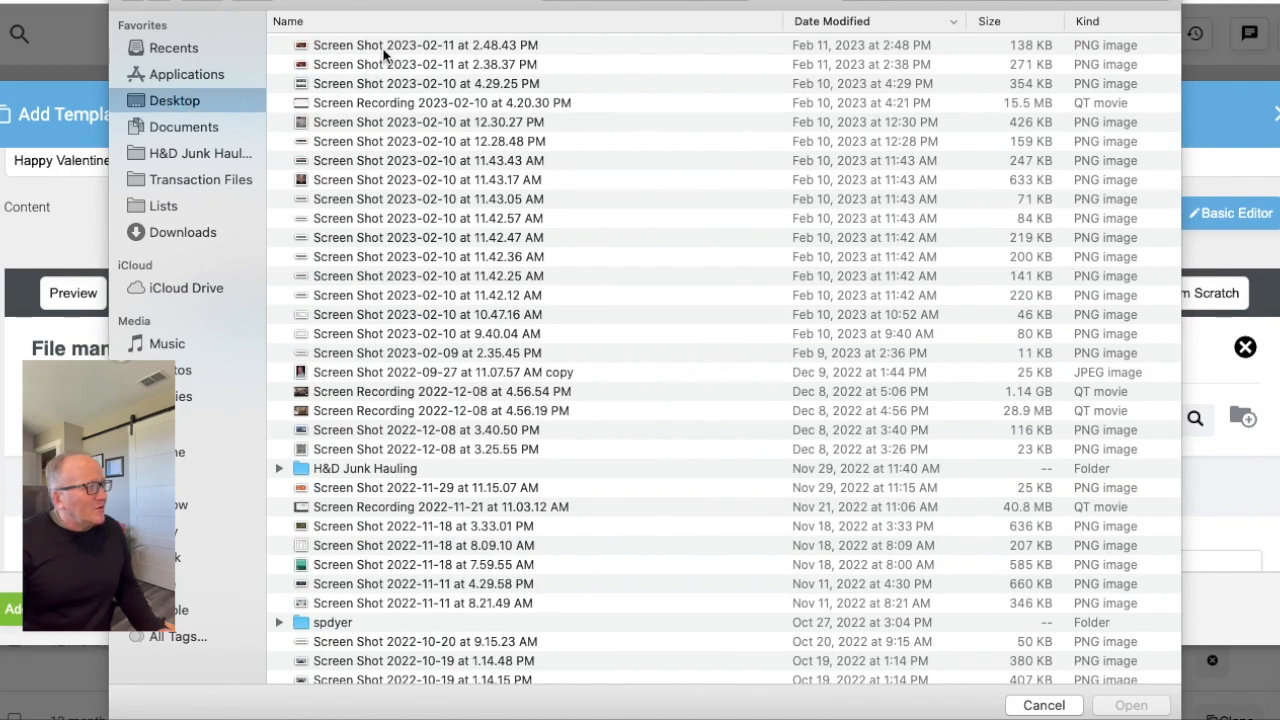
double_click(384, 50)
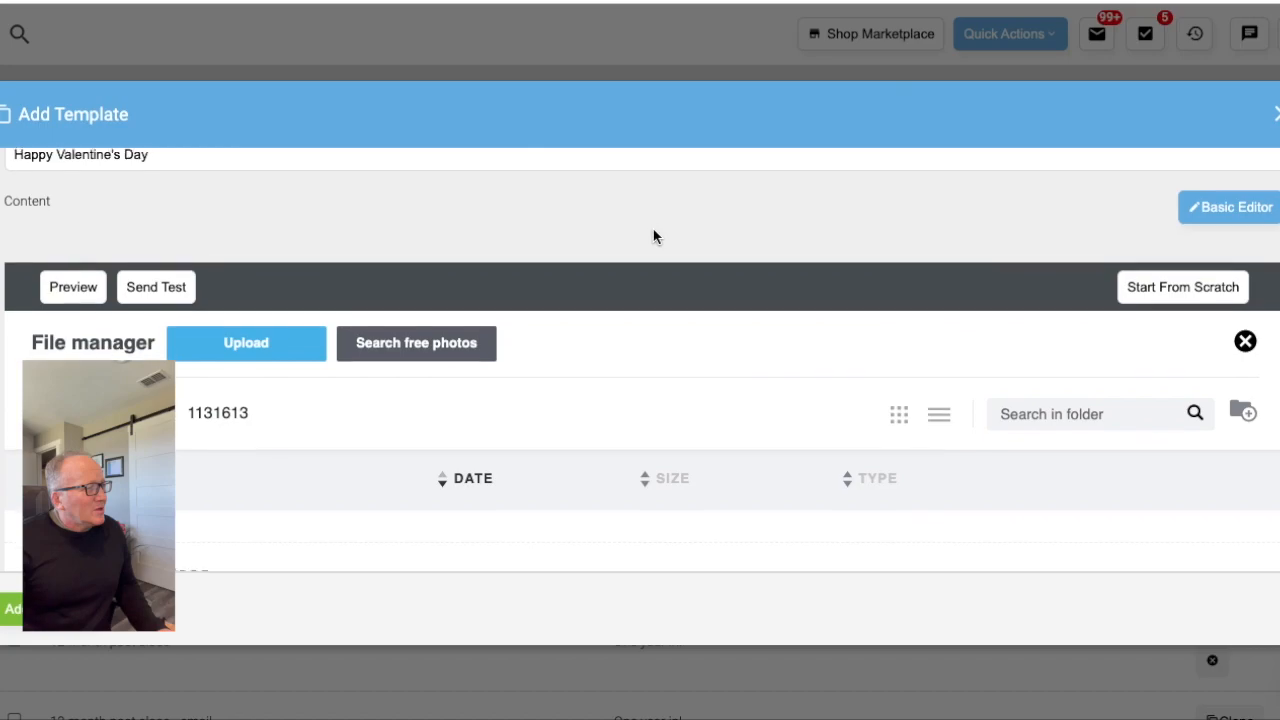
- Insert the Valentine's Day picture dated 2/11/2023 from the file manager into the image block
scroll(654, 232, "down", 5)
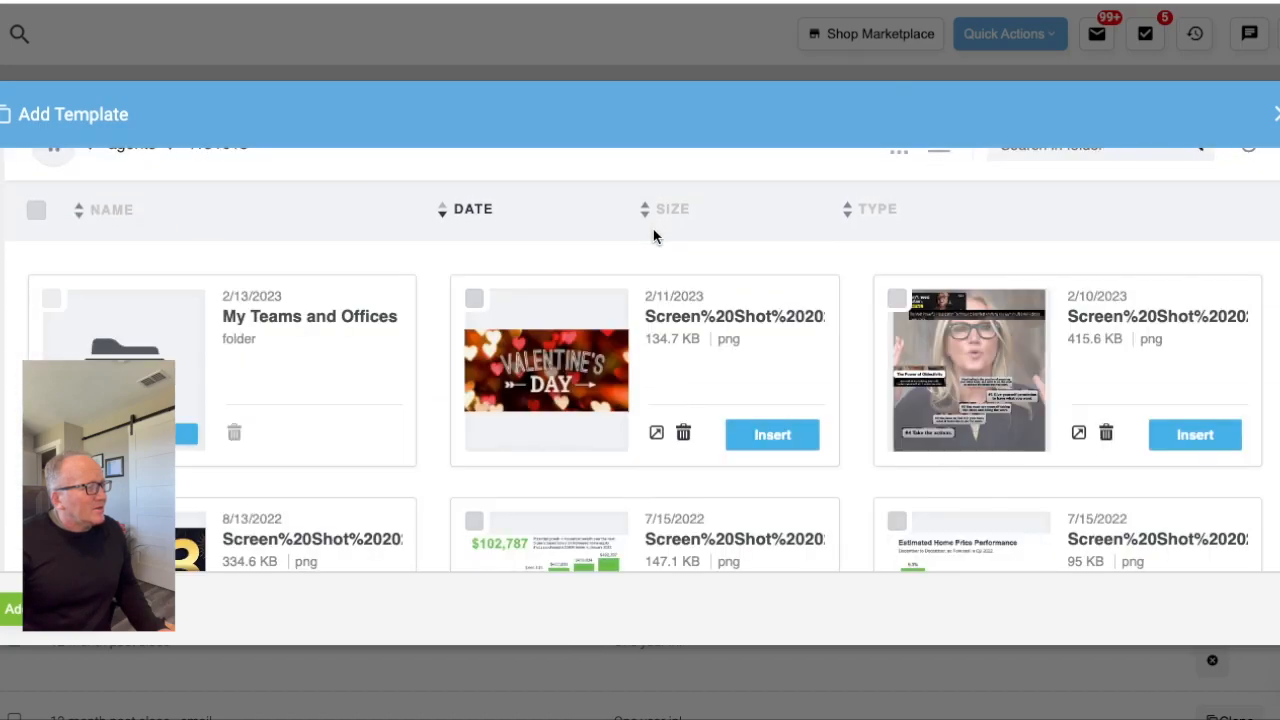
scroll(653, 229, "down", 1)
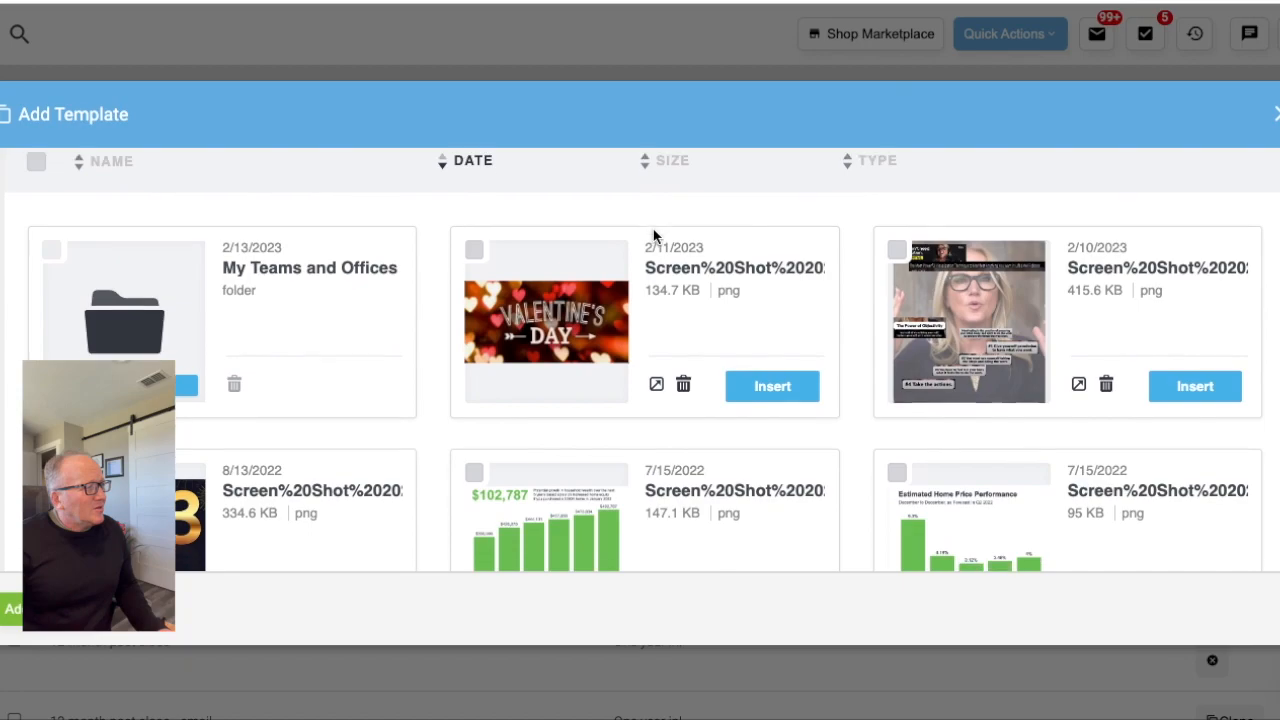
left_click(772, 387)
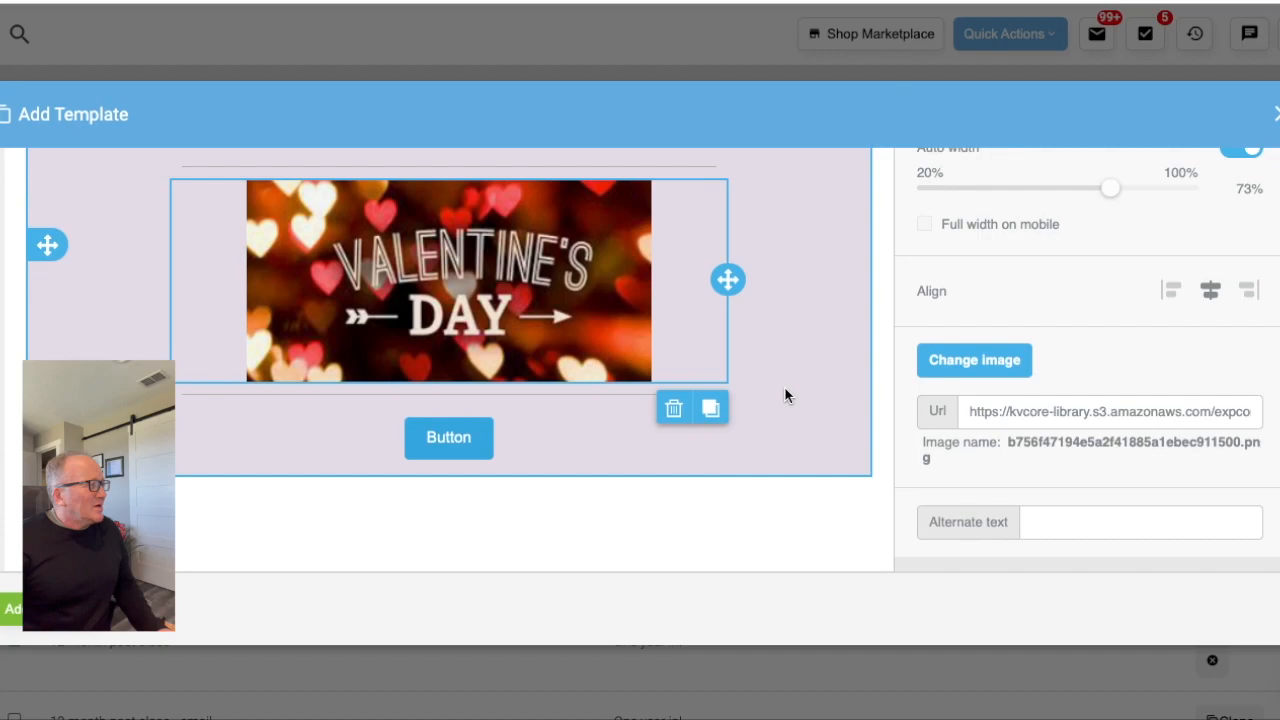
- Replace the default label of the button below the Valentine's Day image with "Contact Me"
scroll(785, 388, "down", 1)
scroll(785, 388, "up", 2)
scroll(785, 388, "down", 2)
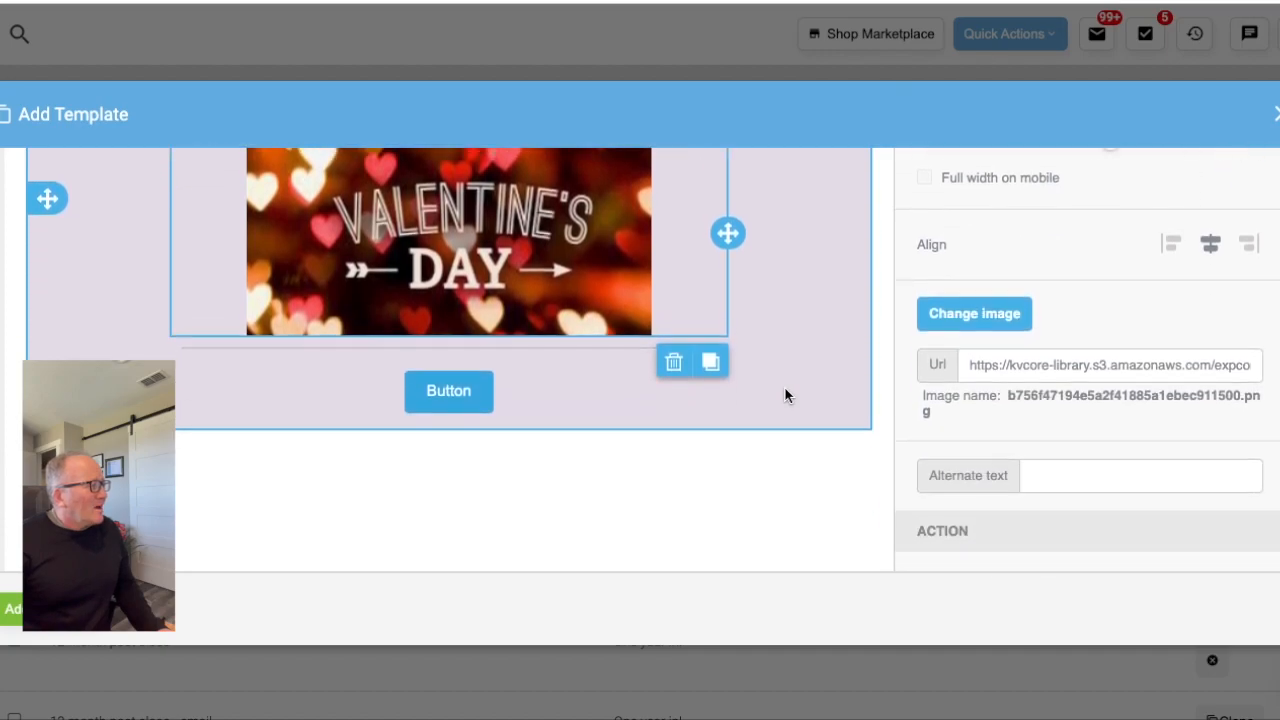
left_click(468, 397)
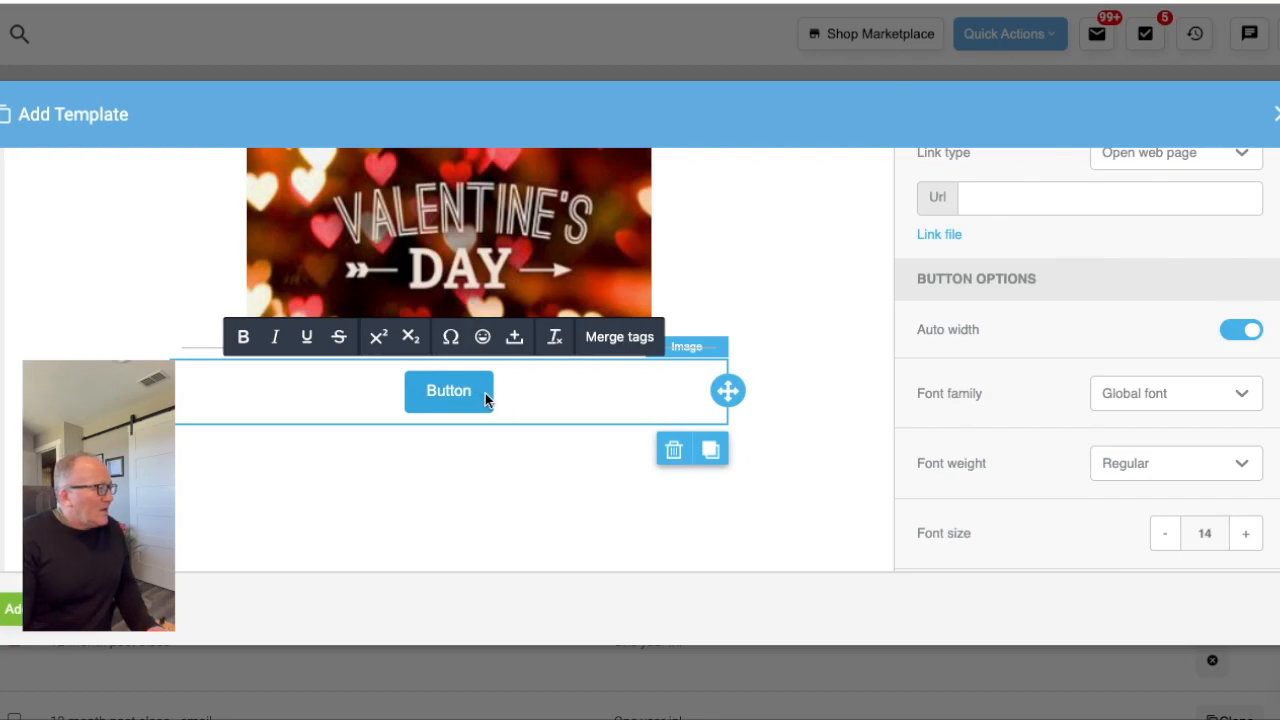
key("BackSpace")
key("BackSpace")
key("BackSpace")
key("BackSpace")
key("BackSpace")
key("BackSpace")
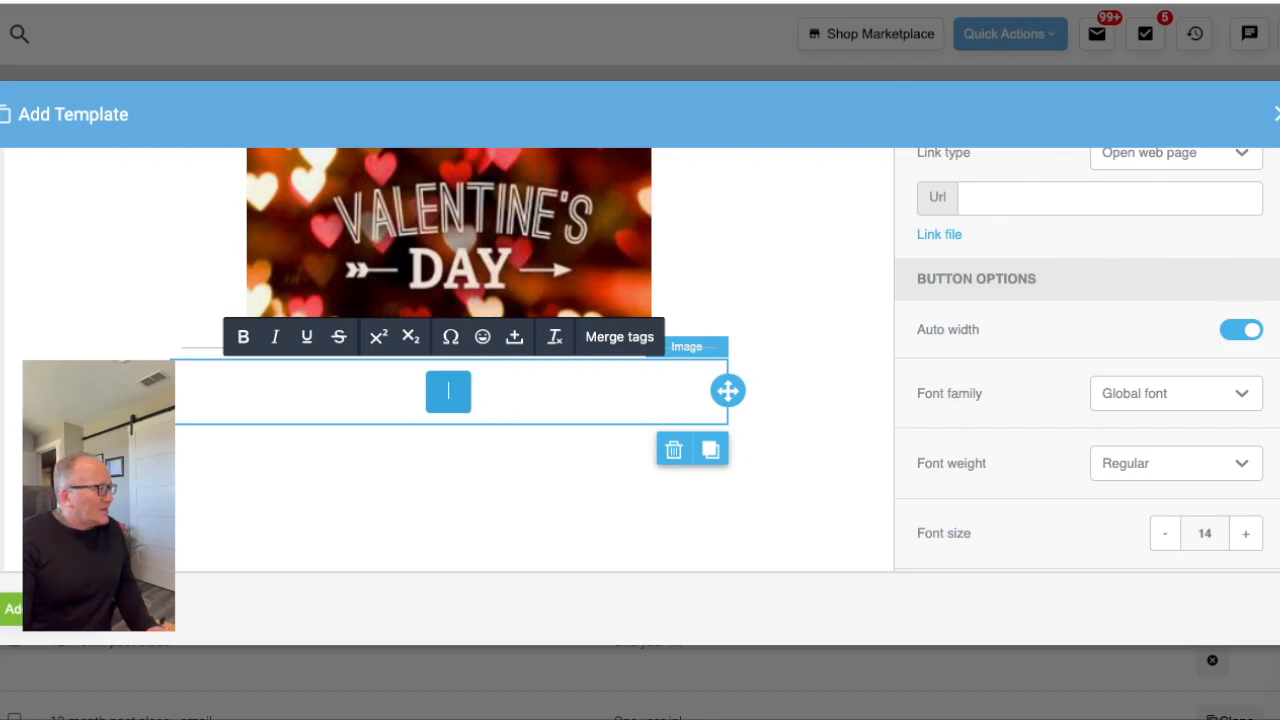
type("Conta")
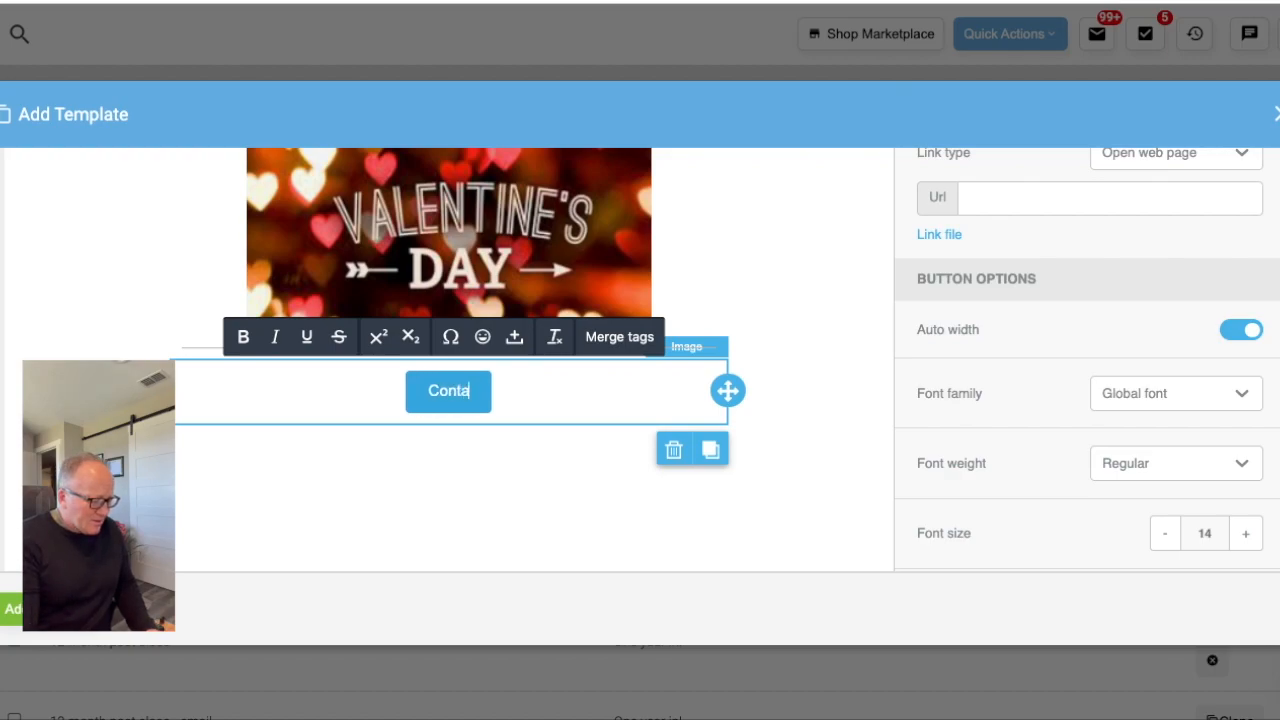
type("ct Me")
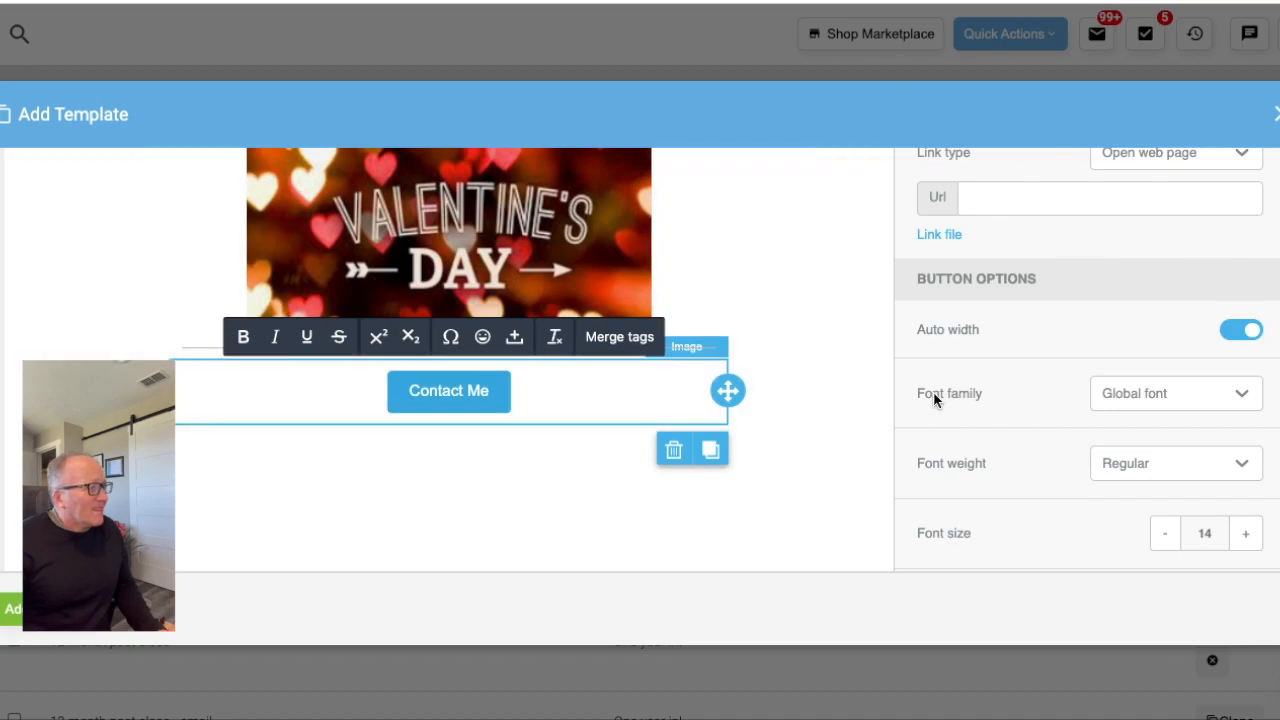
- Link the Contact Me button to the contact page of the agent's eXp Realty website by pasting its web address
scroll(934, 398, "up", 3)
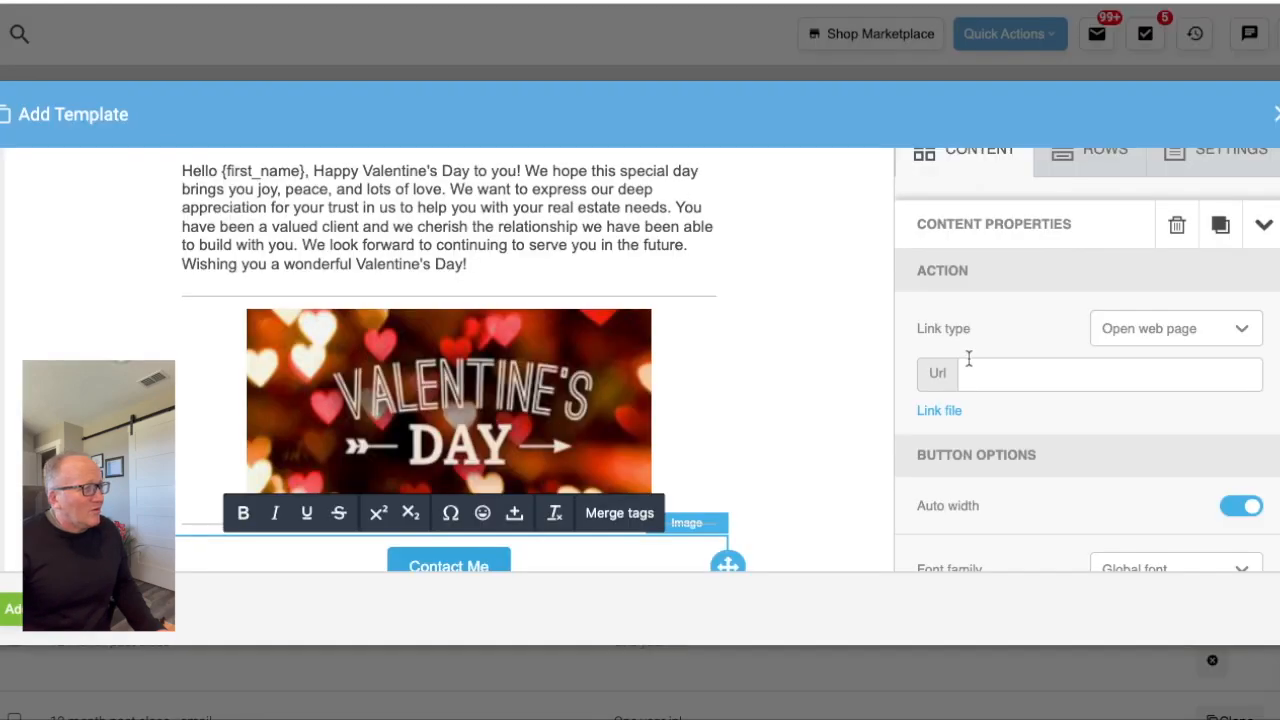
left_click(1006, 374)
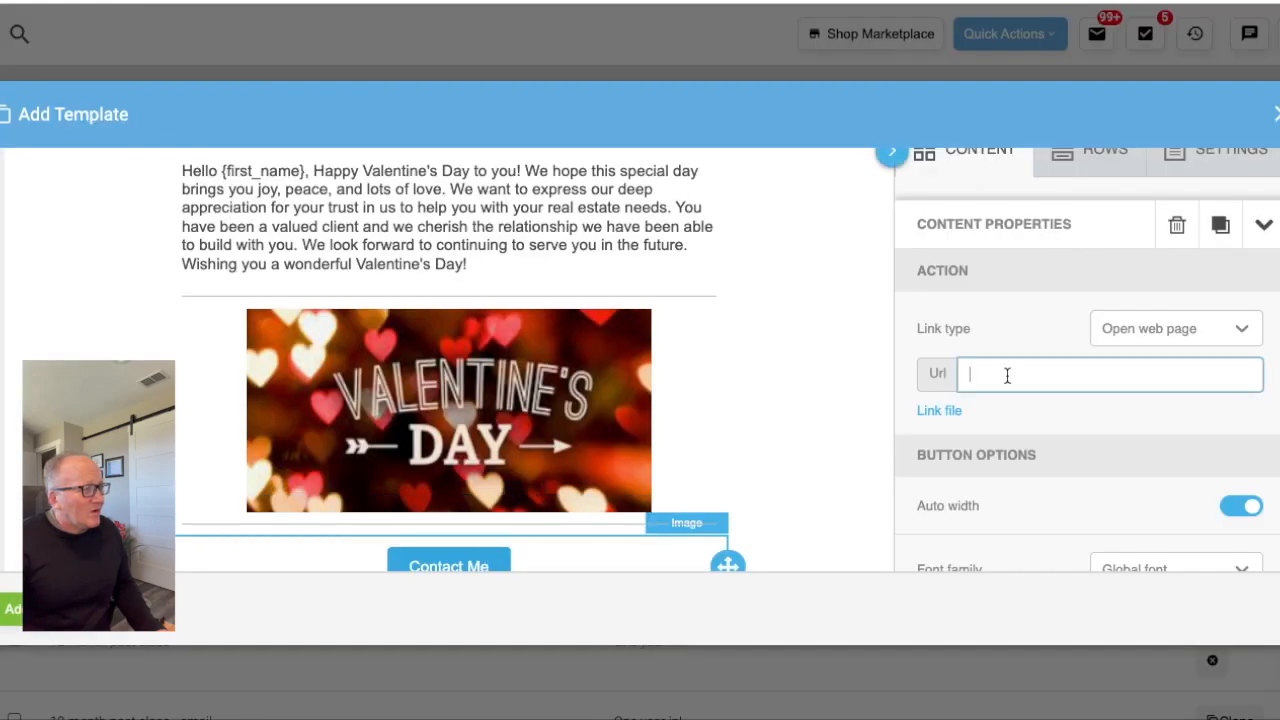
type("https://alexdyer.exprealty.com/contact.php")
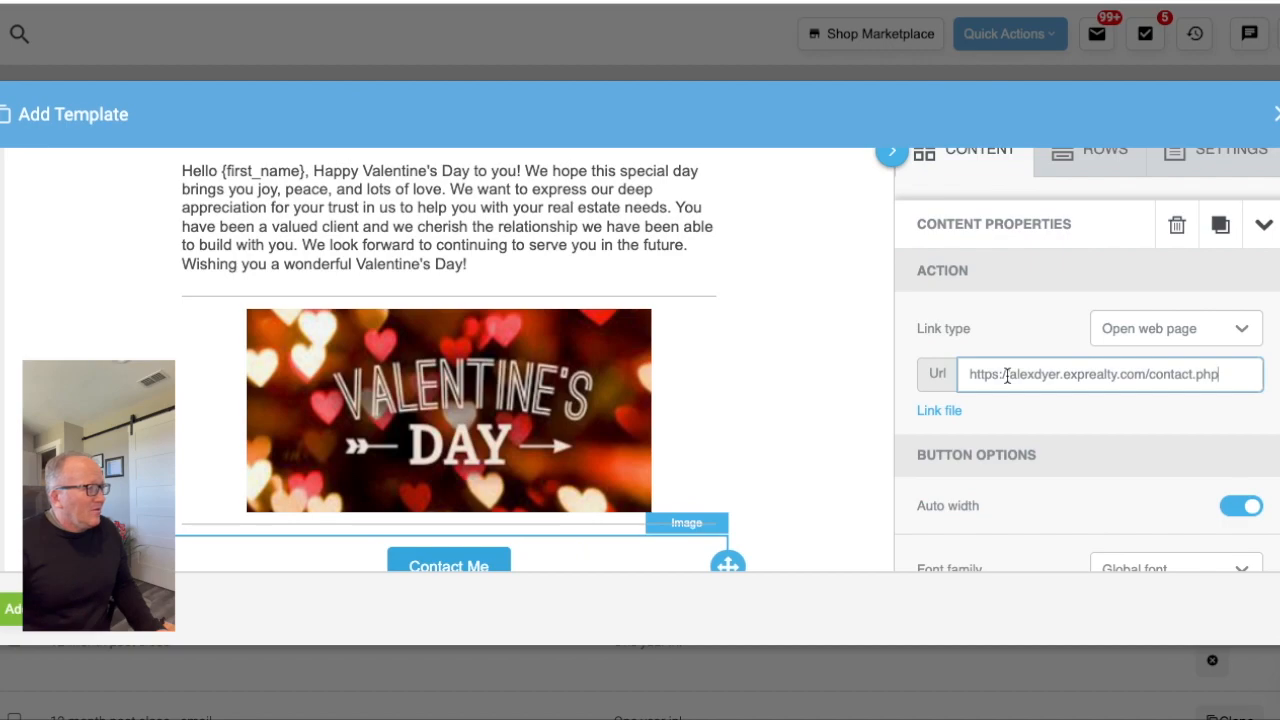
- Change the Contact Me button's background color to the dark plum preset #733b55
scroll(1034, 429, "down", 5)
scroll(742, 457, "down", 4)
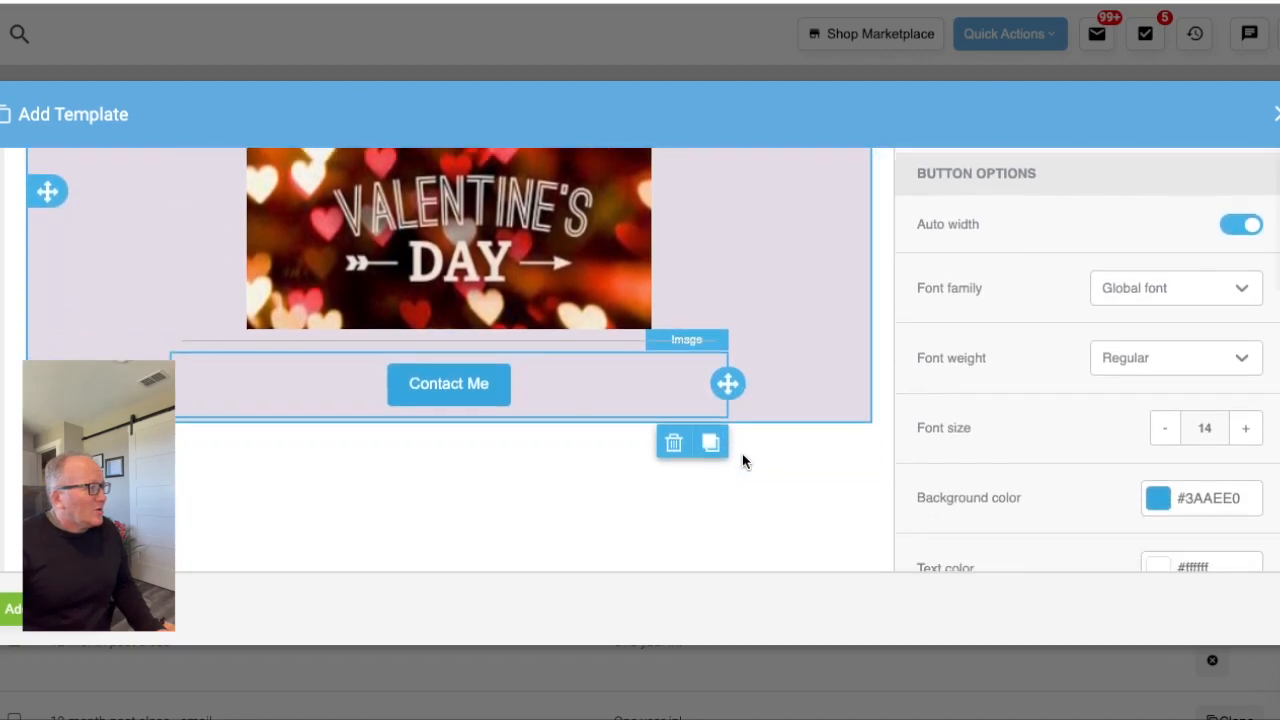
scroll(742, 460, "down", 1)
scroll(581, 414, "up", 1)
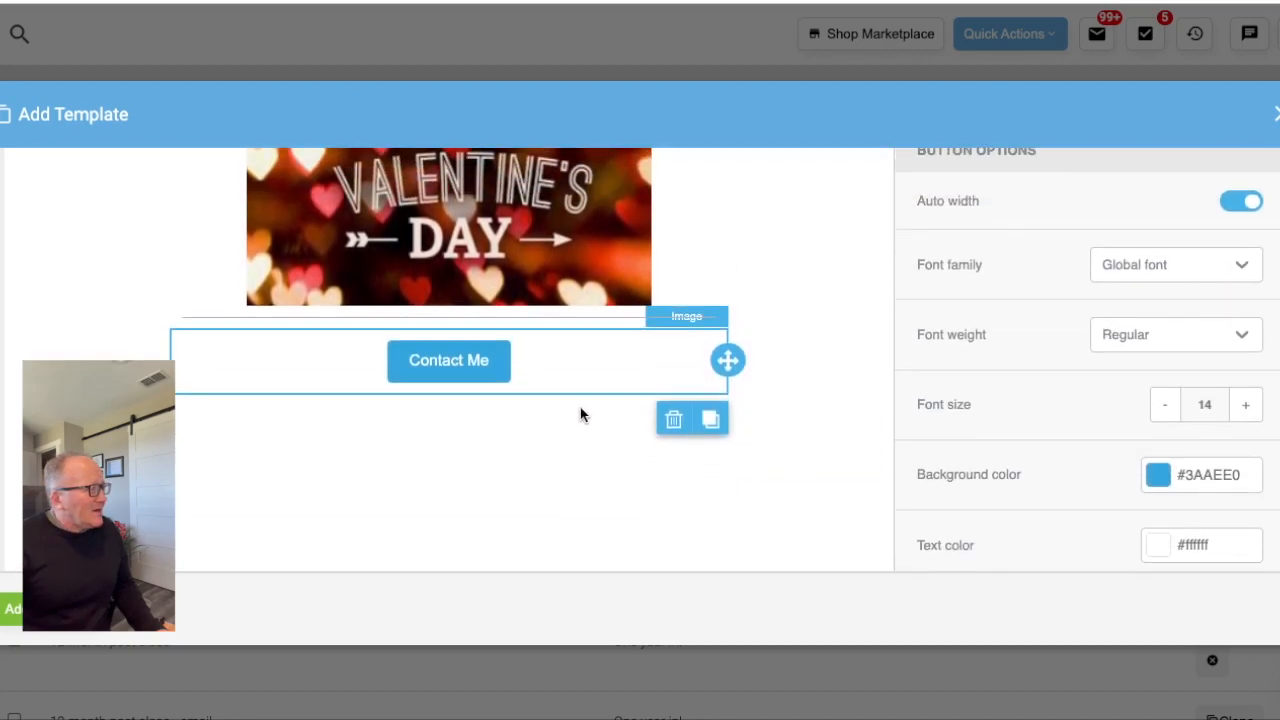
scroll(581, 414, "up", 1)
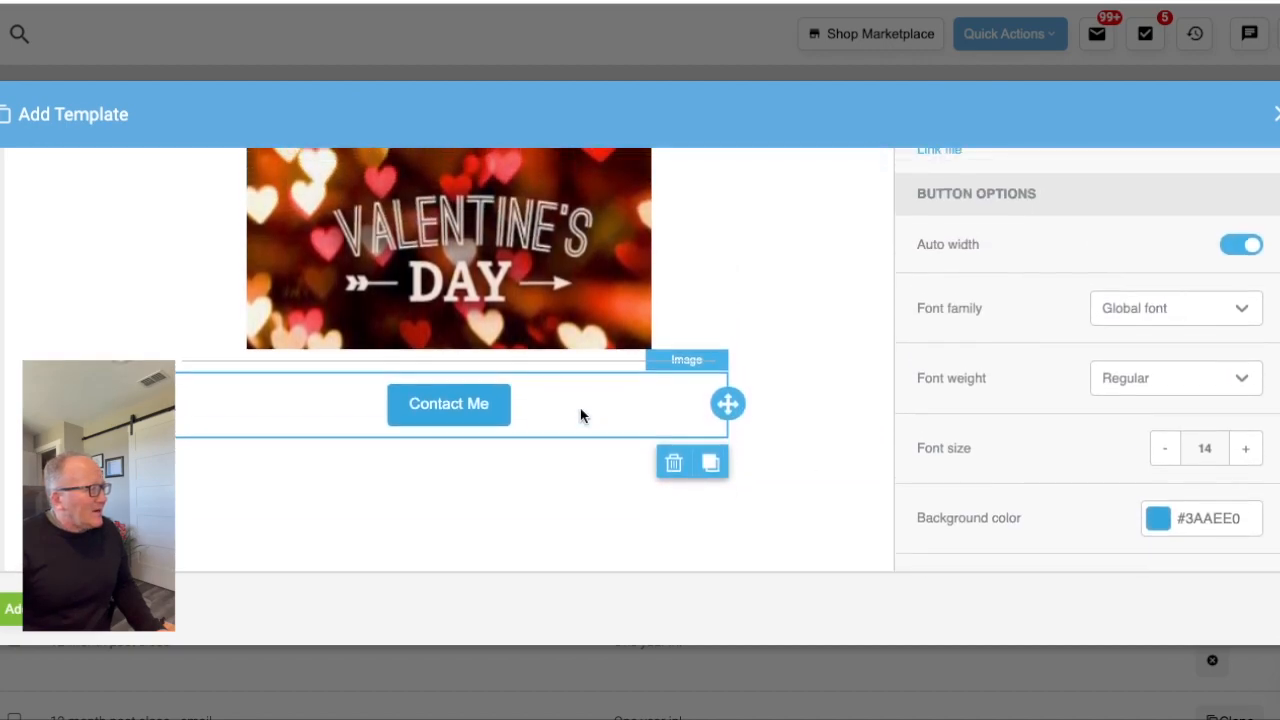
left_click(1158, 520)
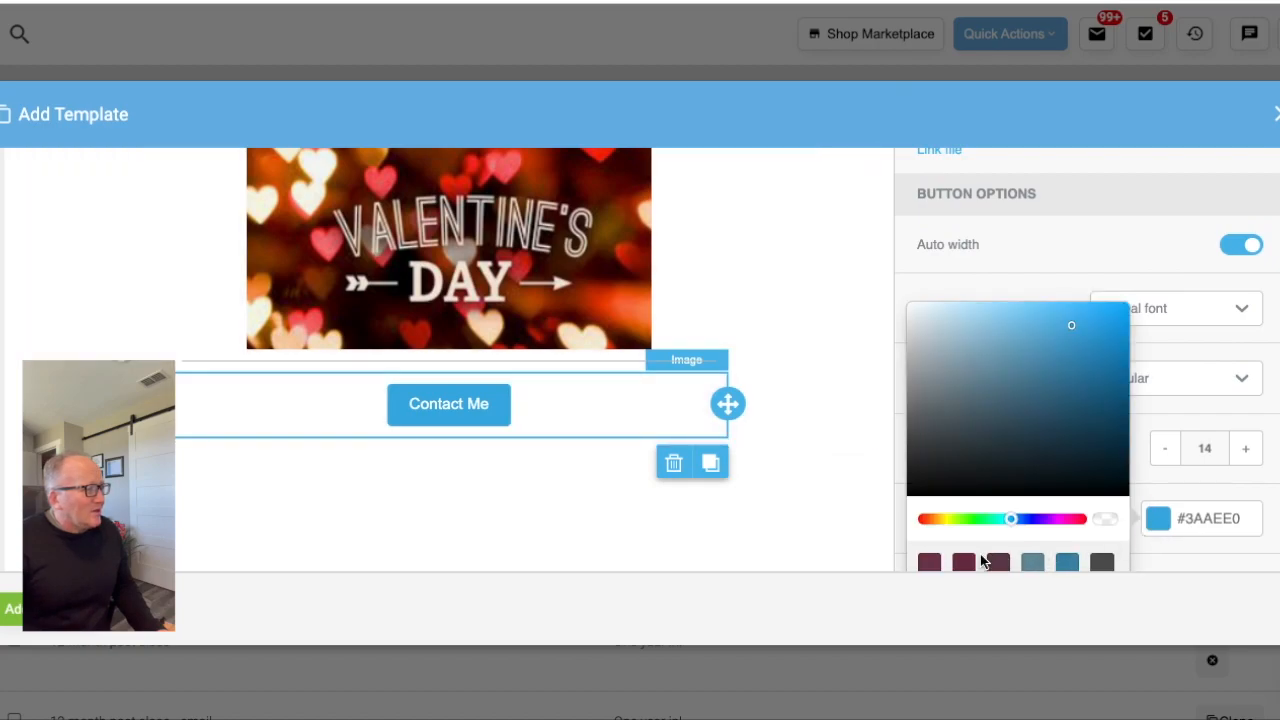
left_click(929, 566)
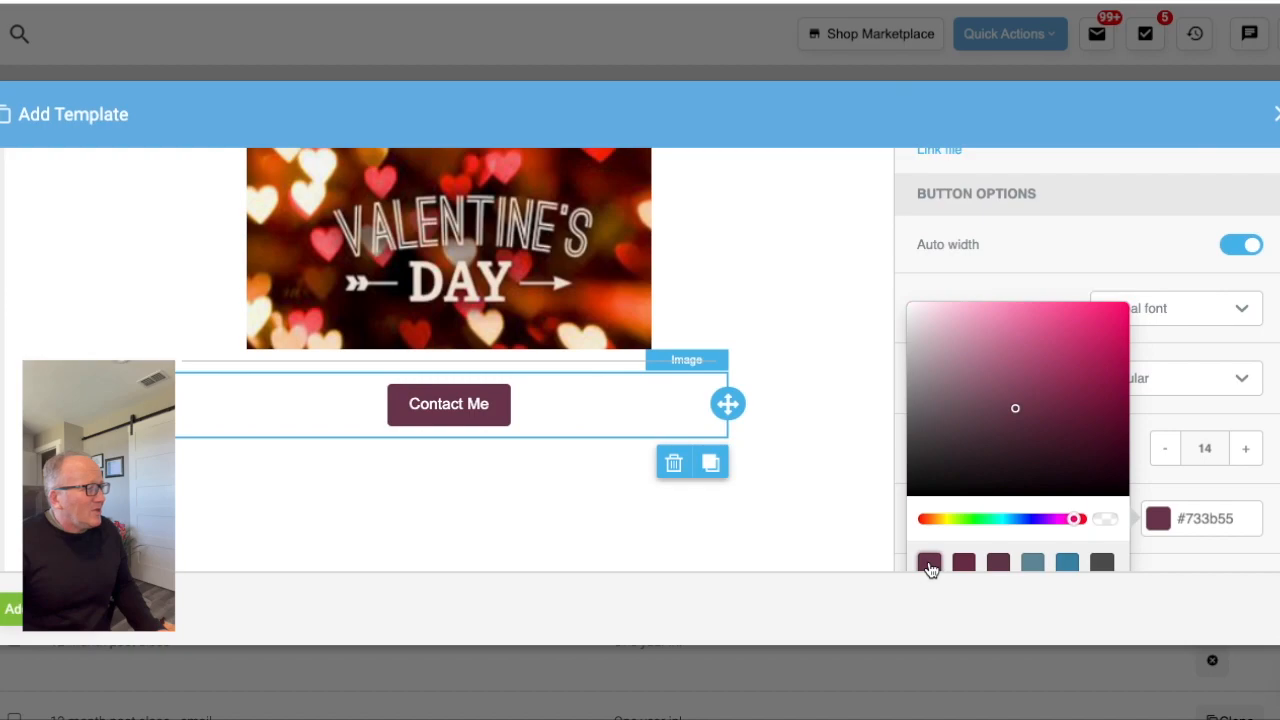
left_click(831, 532)
scroll(831, 532, "up", 2)
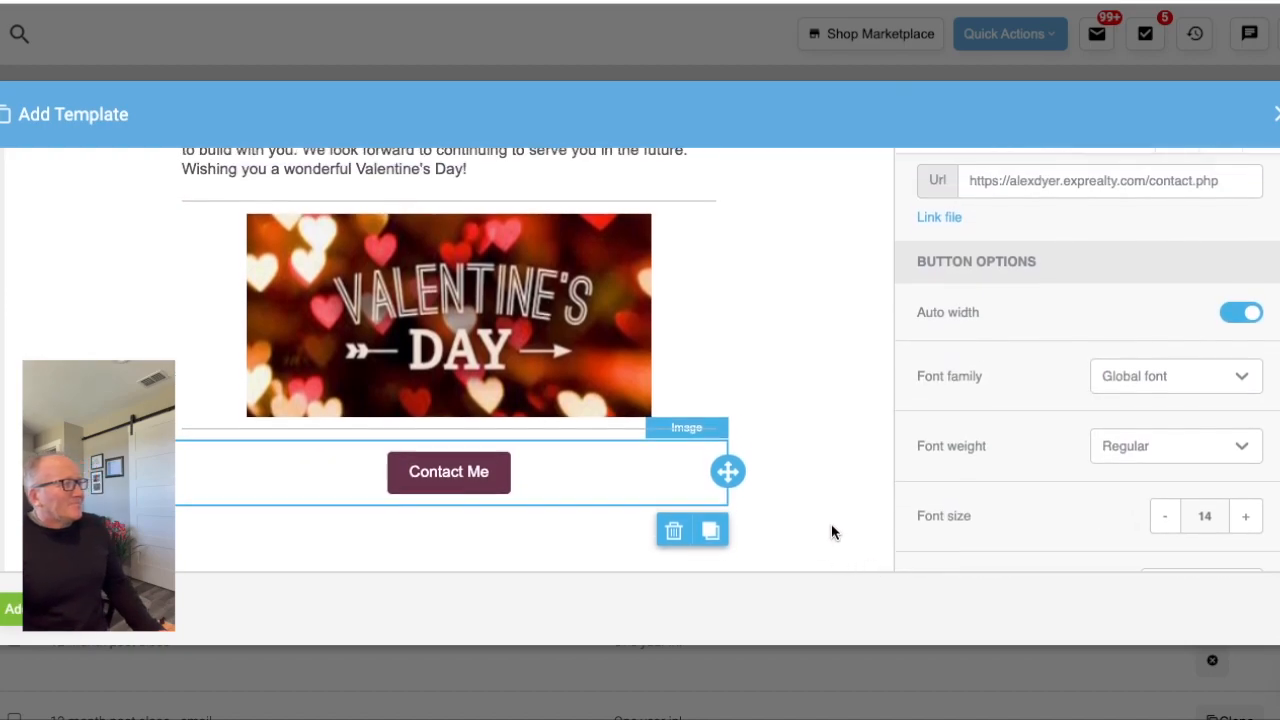
- Append "_V2" to the end of the Valentine's Day template's name
scroll(831, 533, "down", 1)
scroll(831, 533, "up", 8)
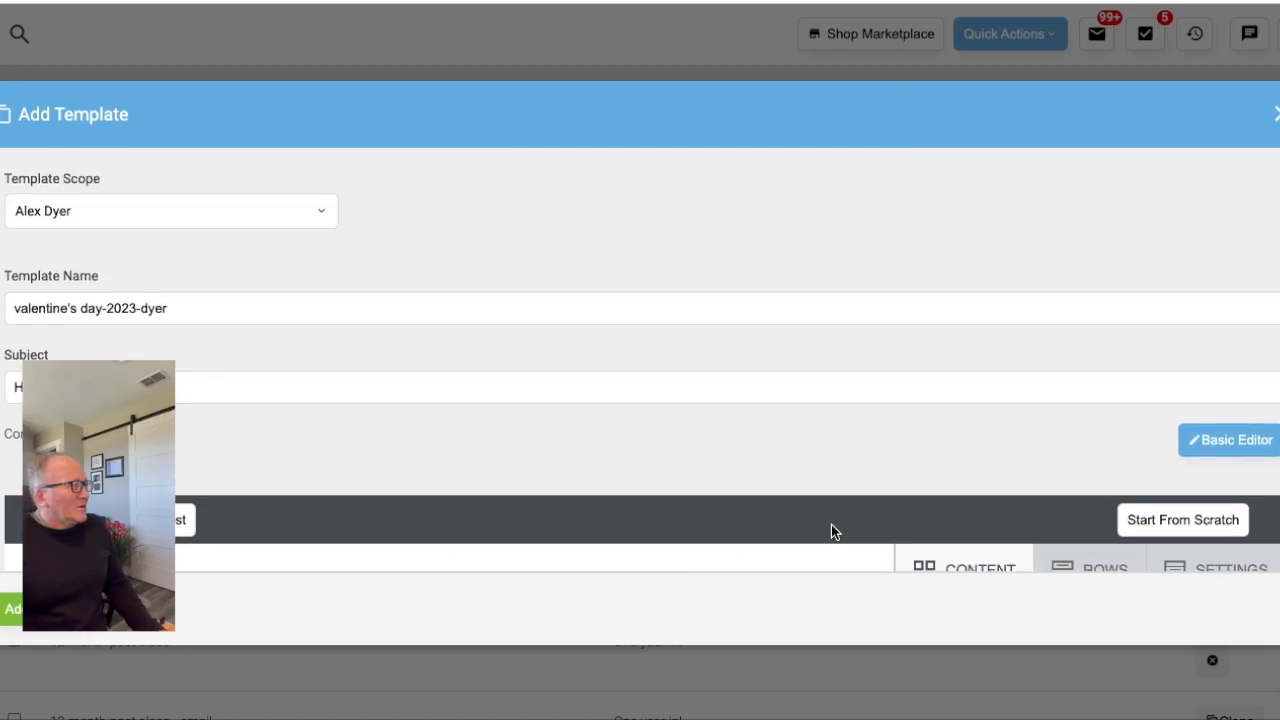
left_click(184, 304)
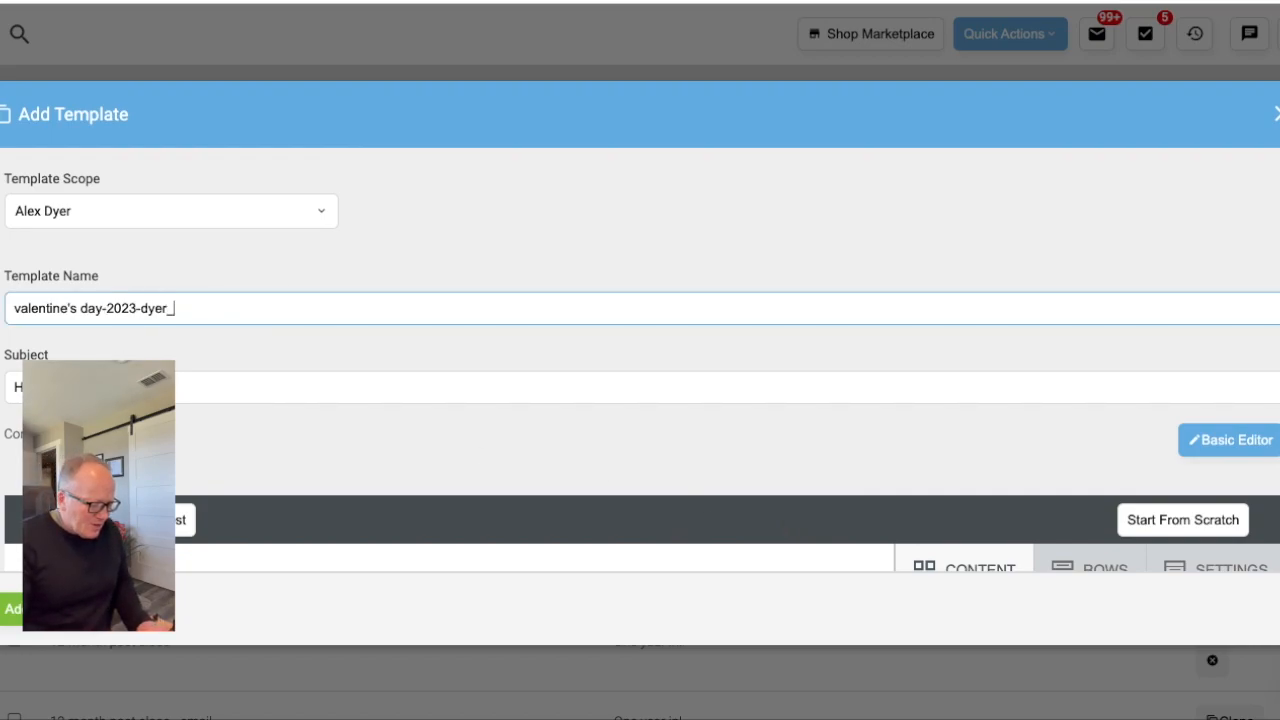
type("_V2")
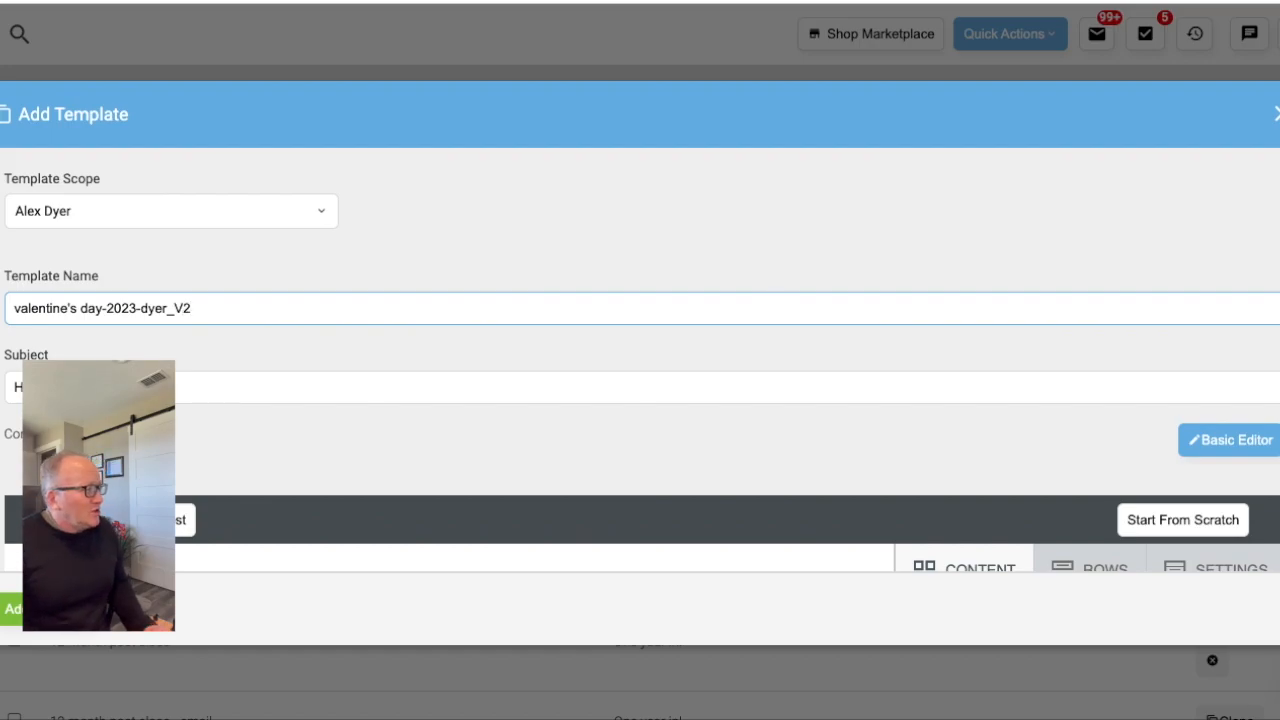
scroll(640, 400, "down", 5)
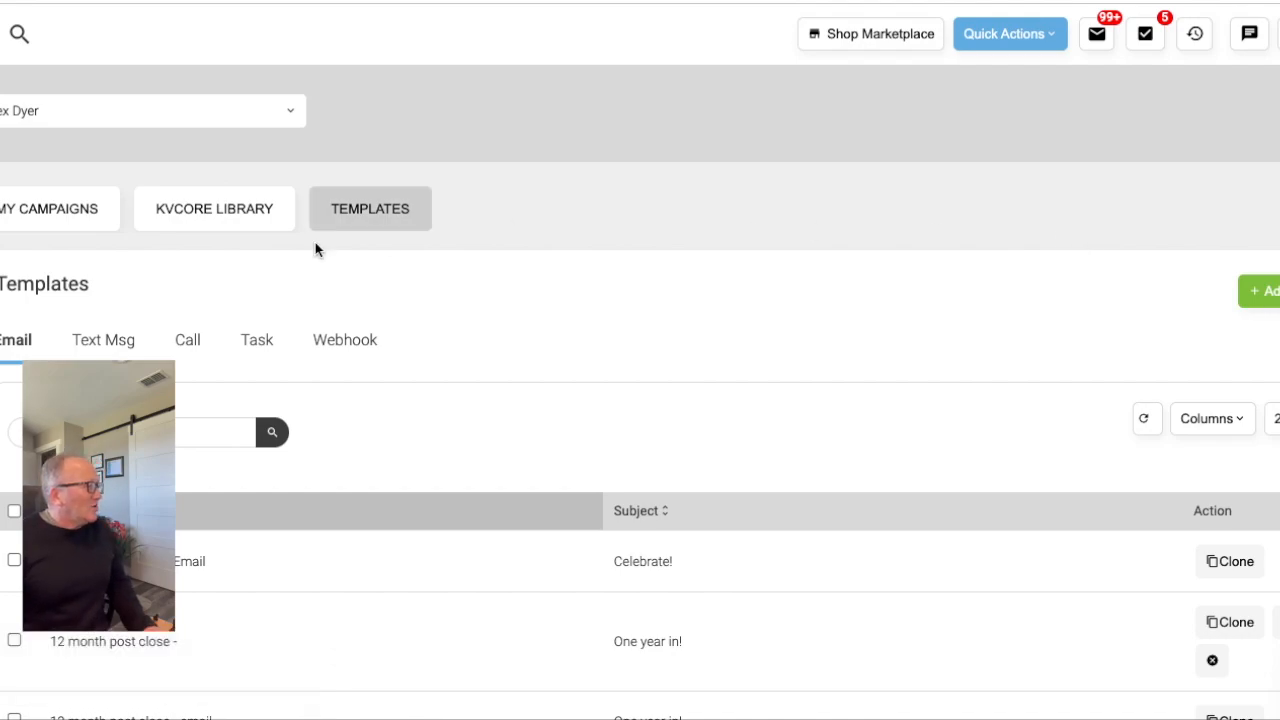
- Open Scheduled Mass Emails from the marketing tools and start a new scheduled email
mouse_move(2, 316)
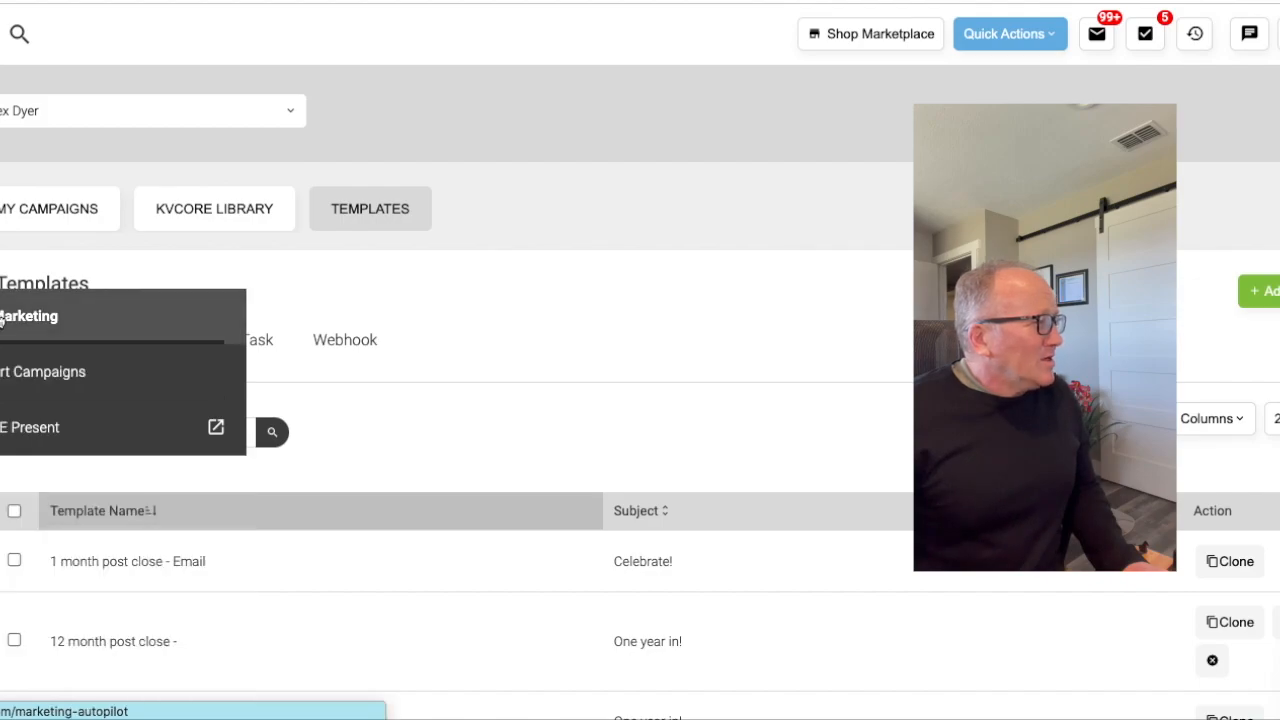
left_click(2, 318)
scroll(767, 272, "down", 4)
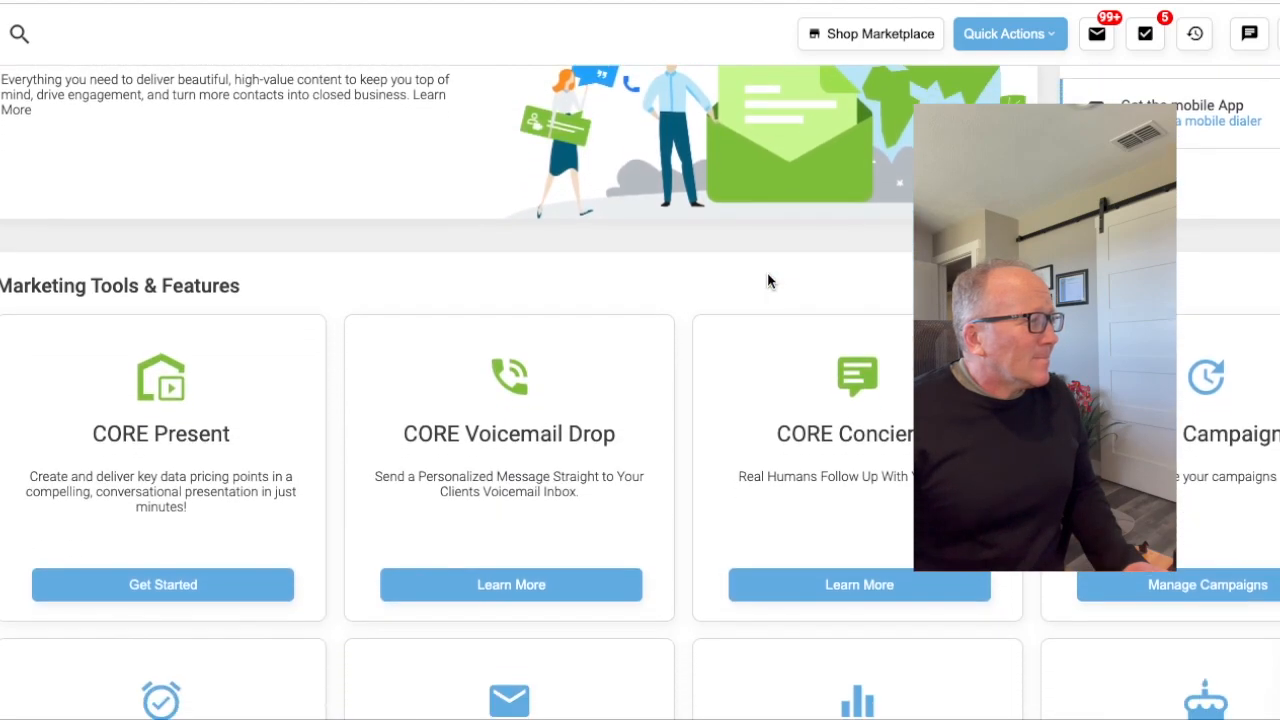
scroll(767, 281, "down", 3)
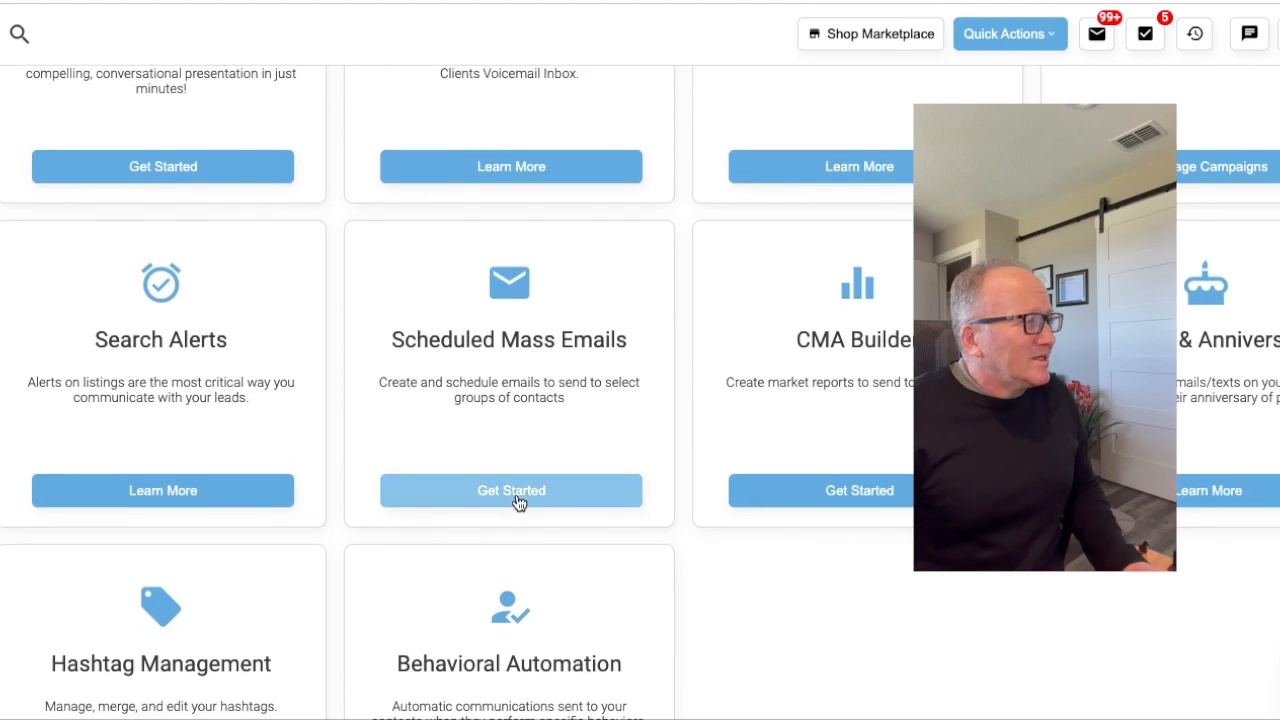
left_click(517, 502)
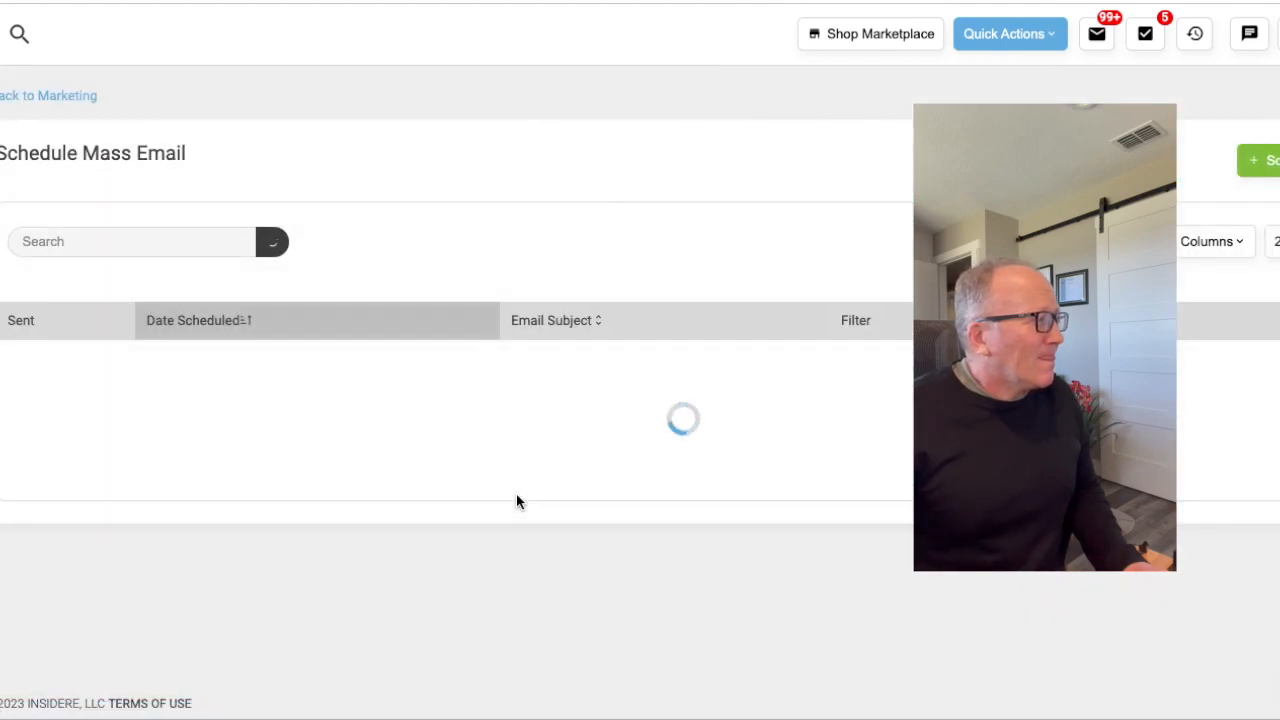
scroll(514, 498, "down", 1)
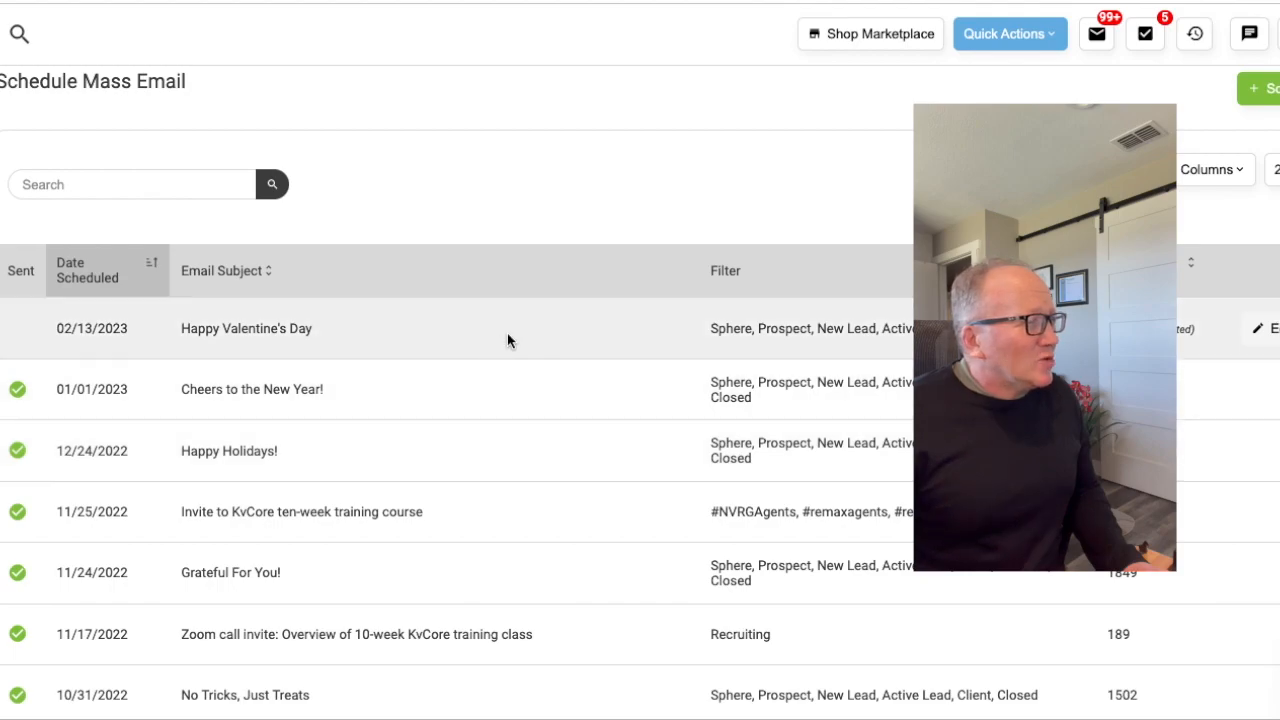
scroll(670, 243, "up", 1)
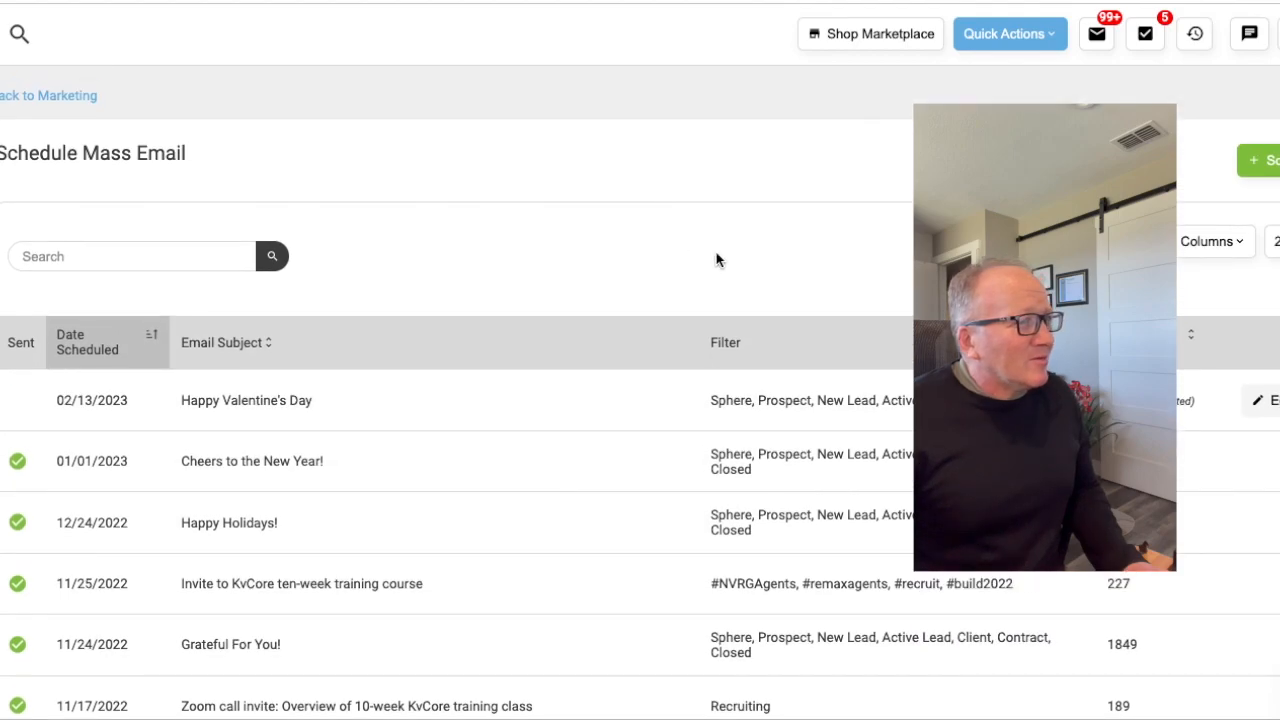
left_click(1262, 161)
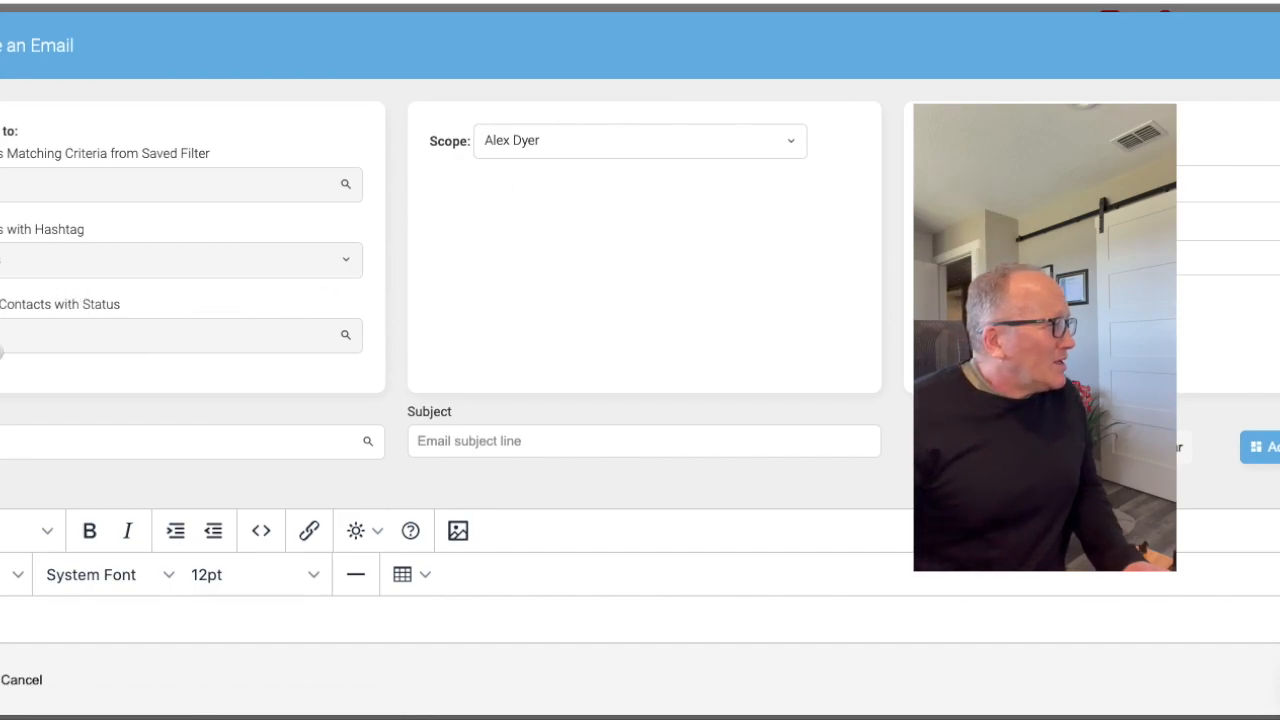
- Address the mass email to all contacts with the statuses Sphere, Prospect, New Lead and Active Lead
left_click(2, 304)
left_click(1, 342)
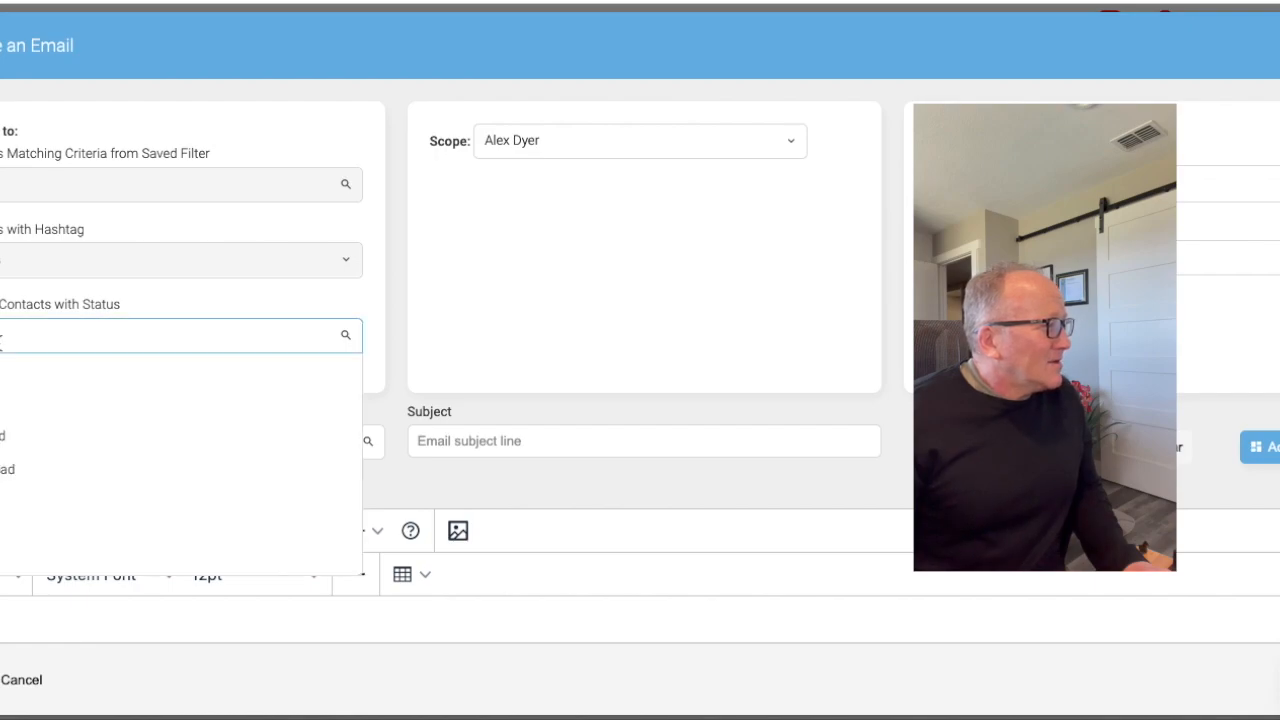
left_click(3, 373)
left_click(8, 343)
left_click(5, 400)
left_click(40, 337)
left_click(14, 436)
left_click(63, 343)
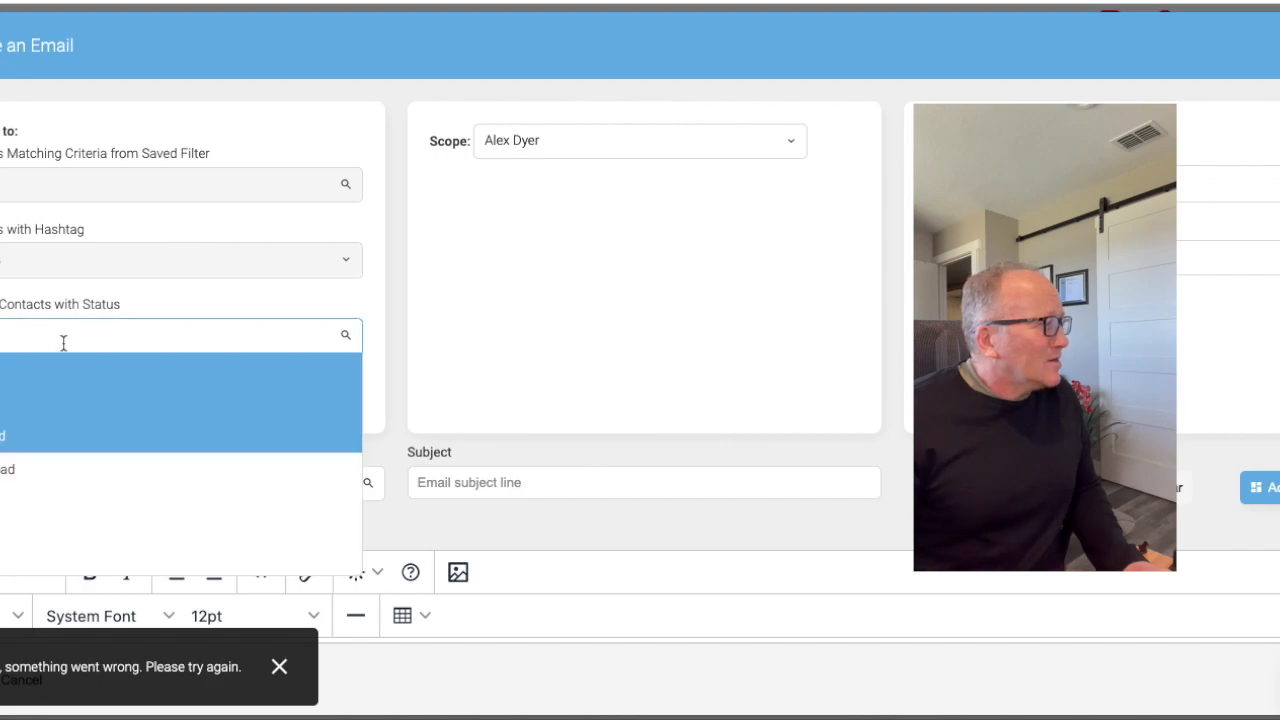
left_click(31, 469)
scroll(306, 346, "down", 1)
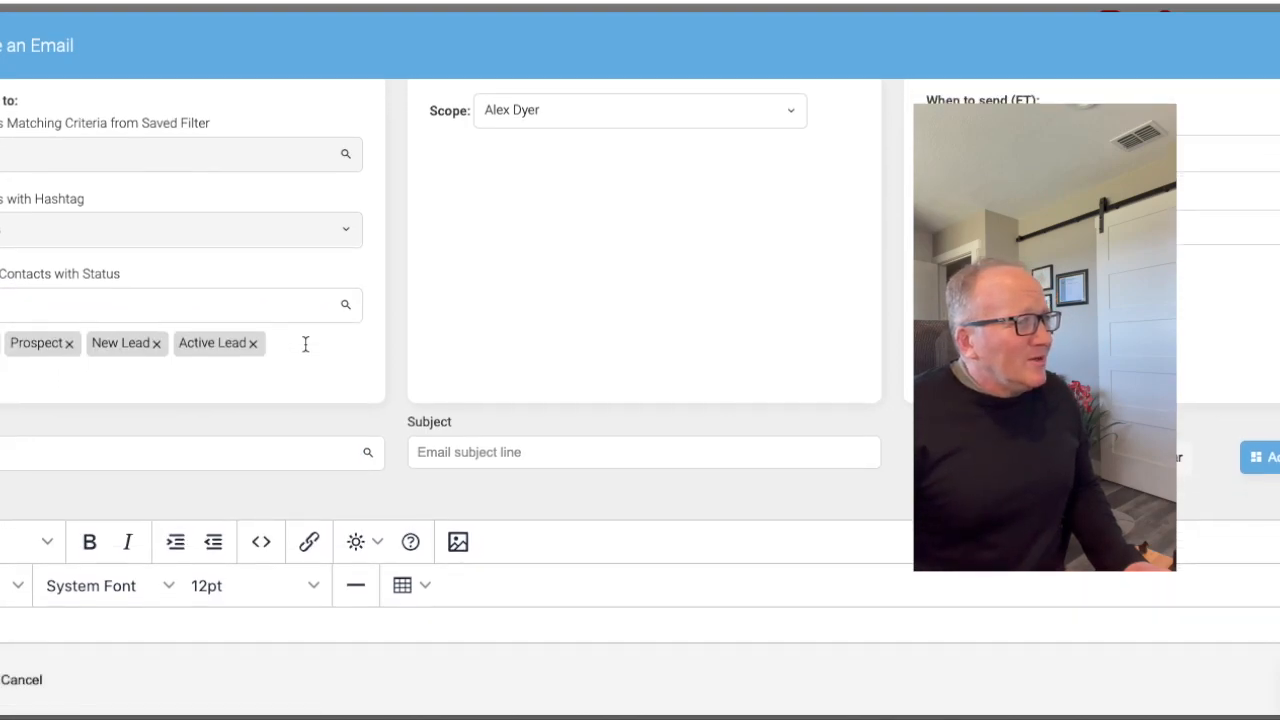
scroll(306, 343, "up", 1)
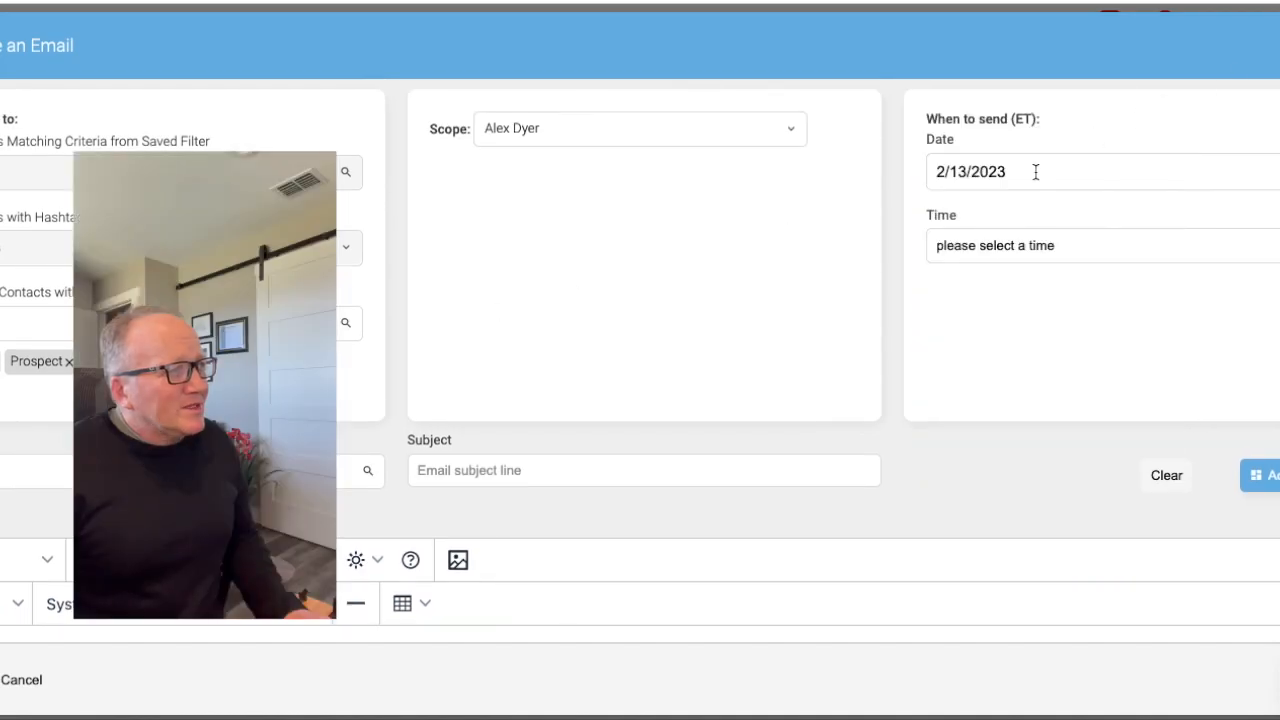
- Schedule the mass email for 2/13/2023 at 4:30 pm
left_click(1033, 178)
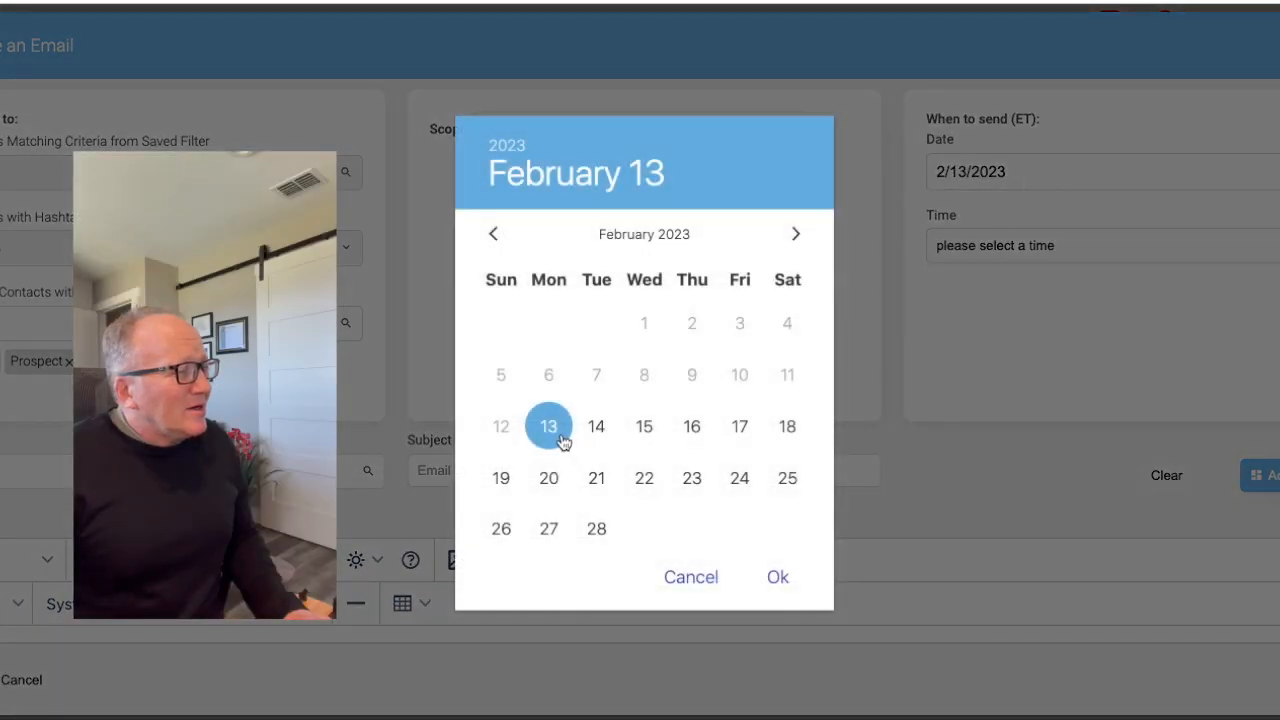
left_click(1277, 345)
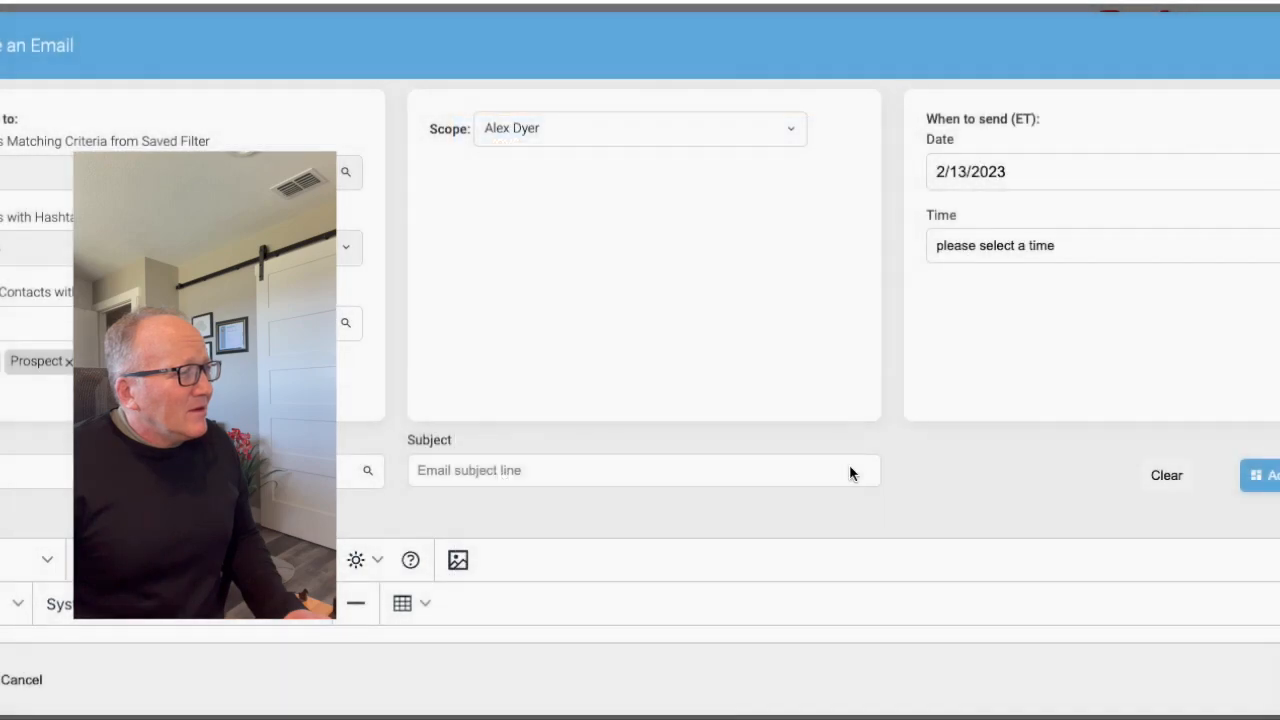
left_click(1109, 252)
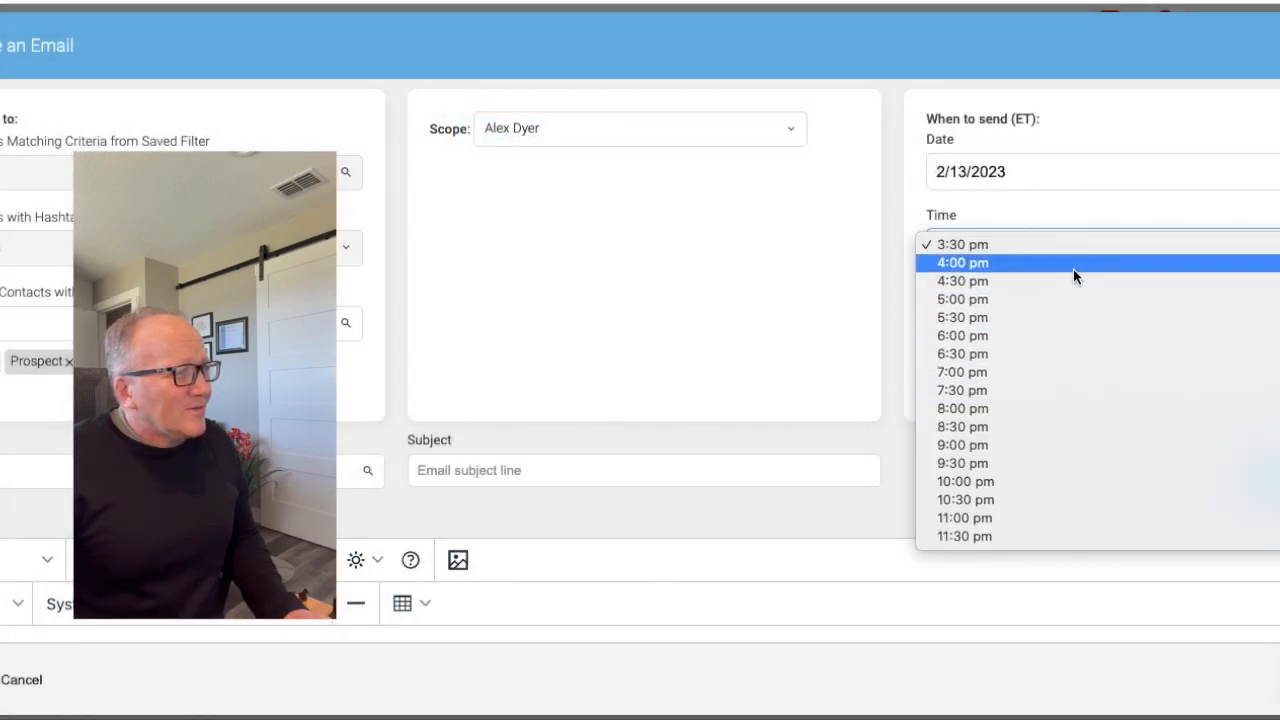
left_click(1075, 286)
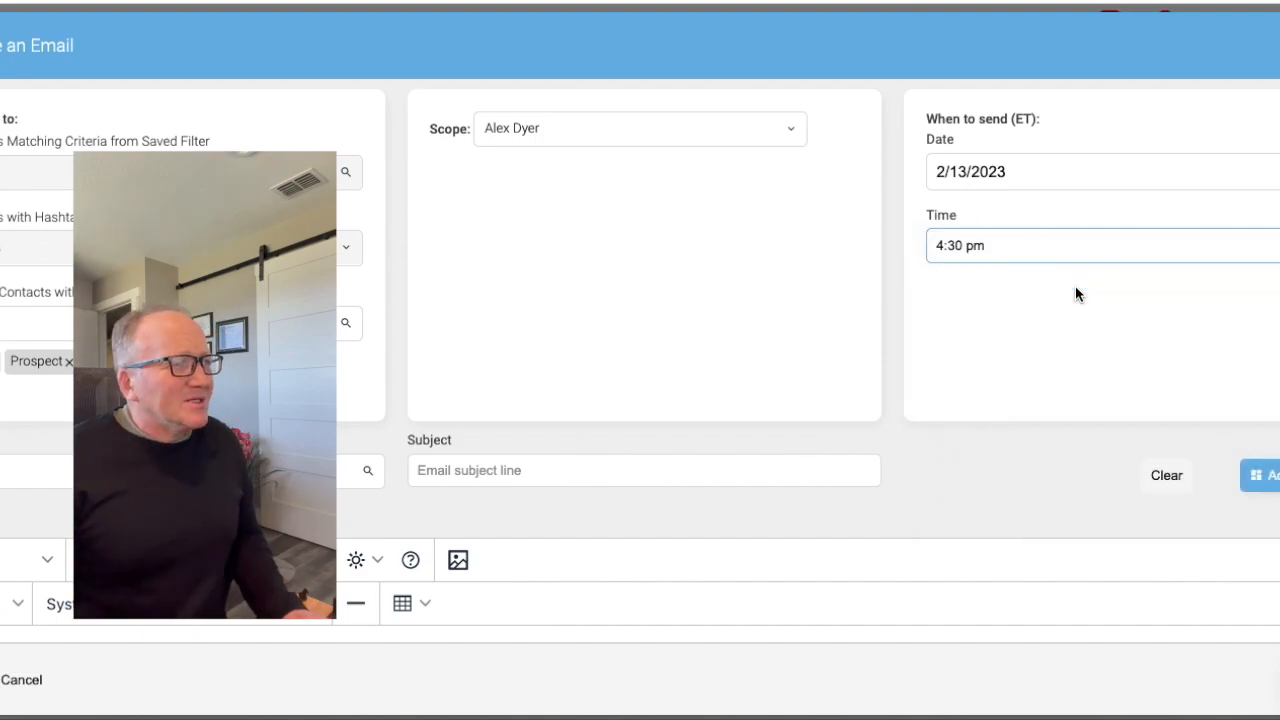
scroll(1075, 285, "down", 1)
scroll(1075, 285, "down", 4)
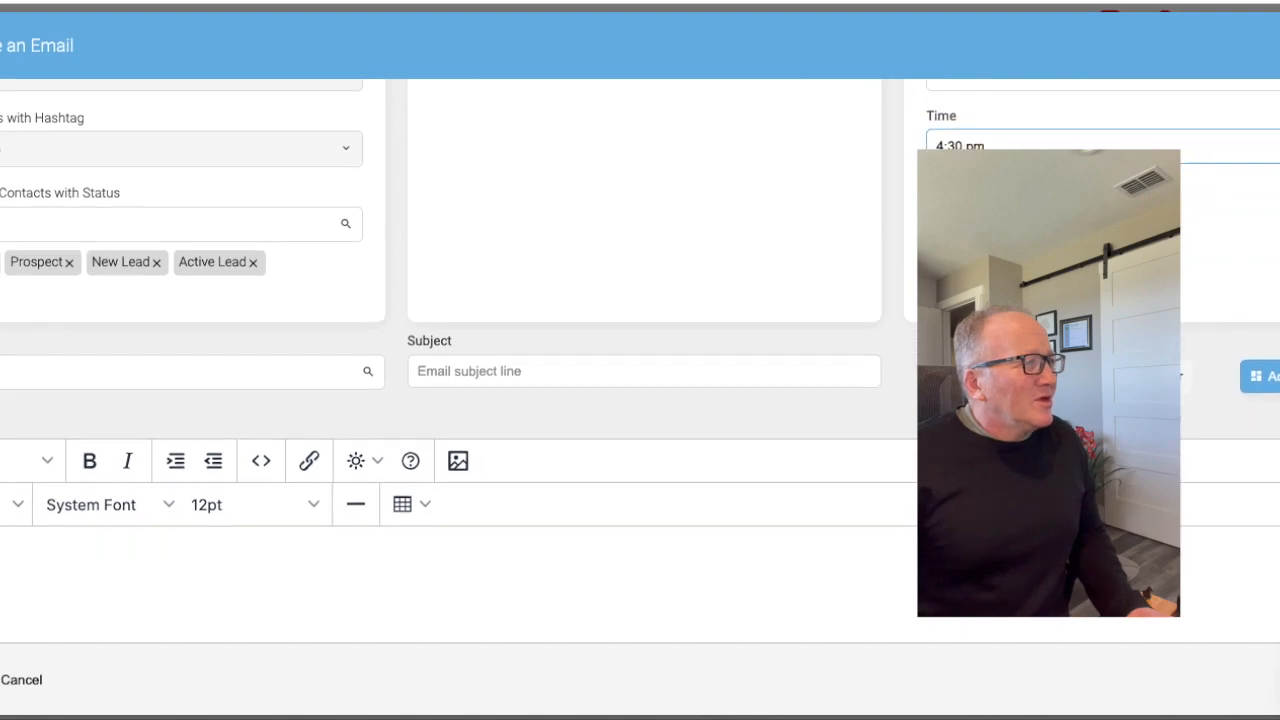
scroll(1075, 285, "up", 2)
scroll(1075, 285, "up", 2)
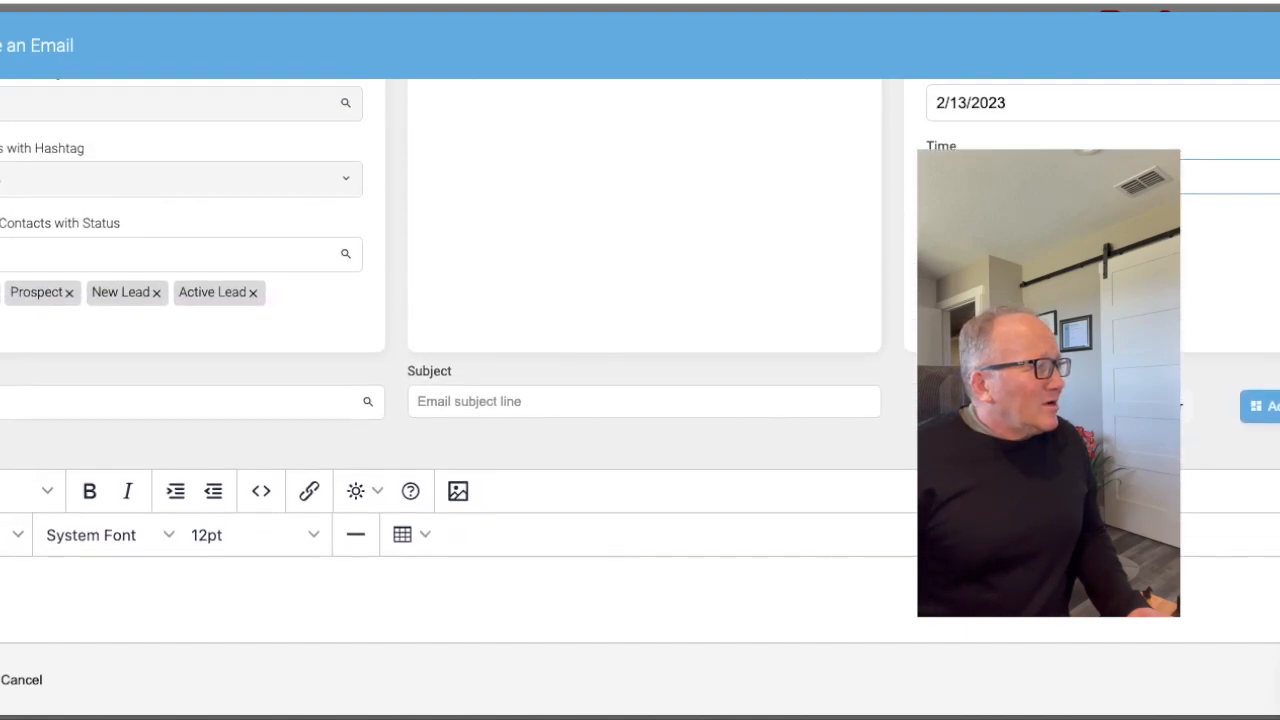
- Filter the saved templates by the agent's surname and load the original Valentine's Day 2023 template, not the V2 copy, into the mass email
left_click(190, 422)
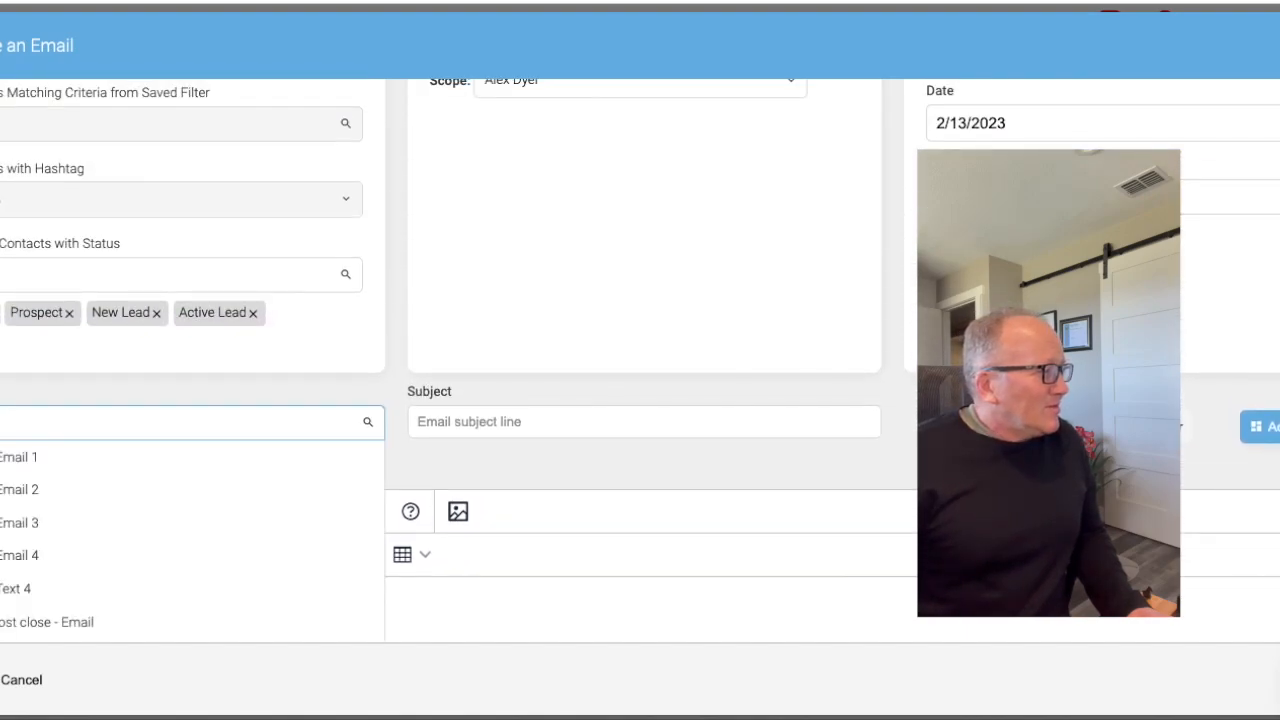
type("d")
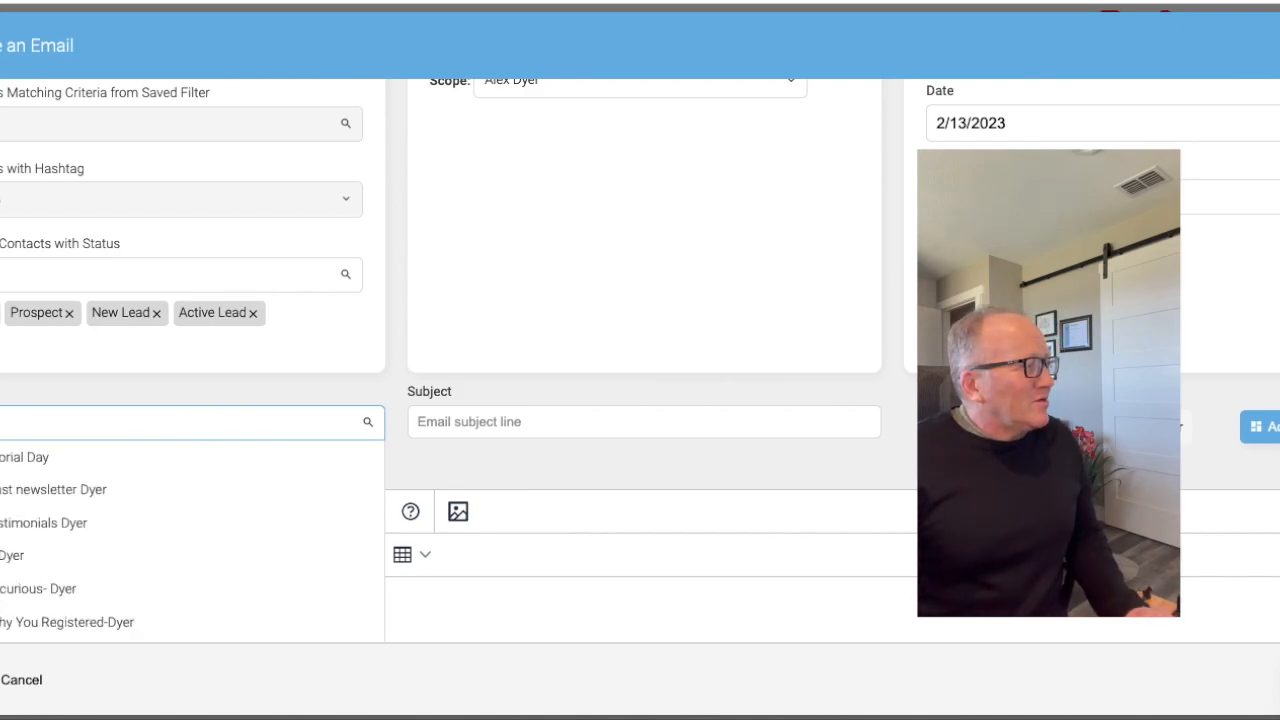
scroll(155, 490, "down", 2)
scroll(155, 490, "down", 5)
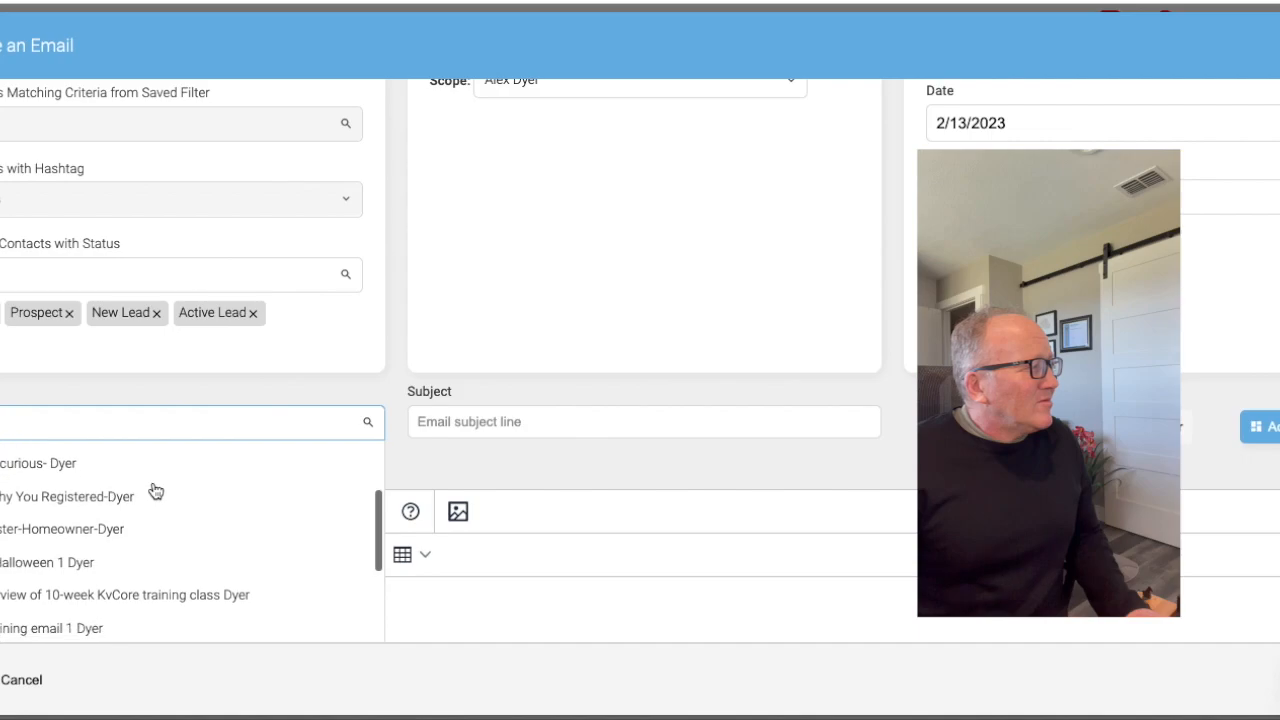
scroll(155, 490, "down", 3)
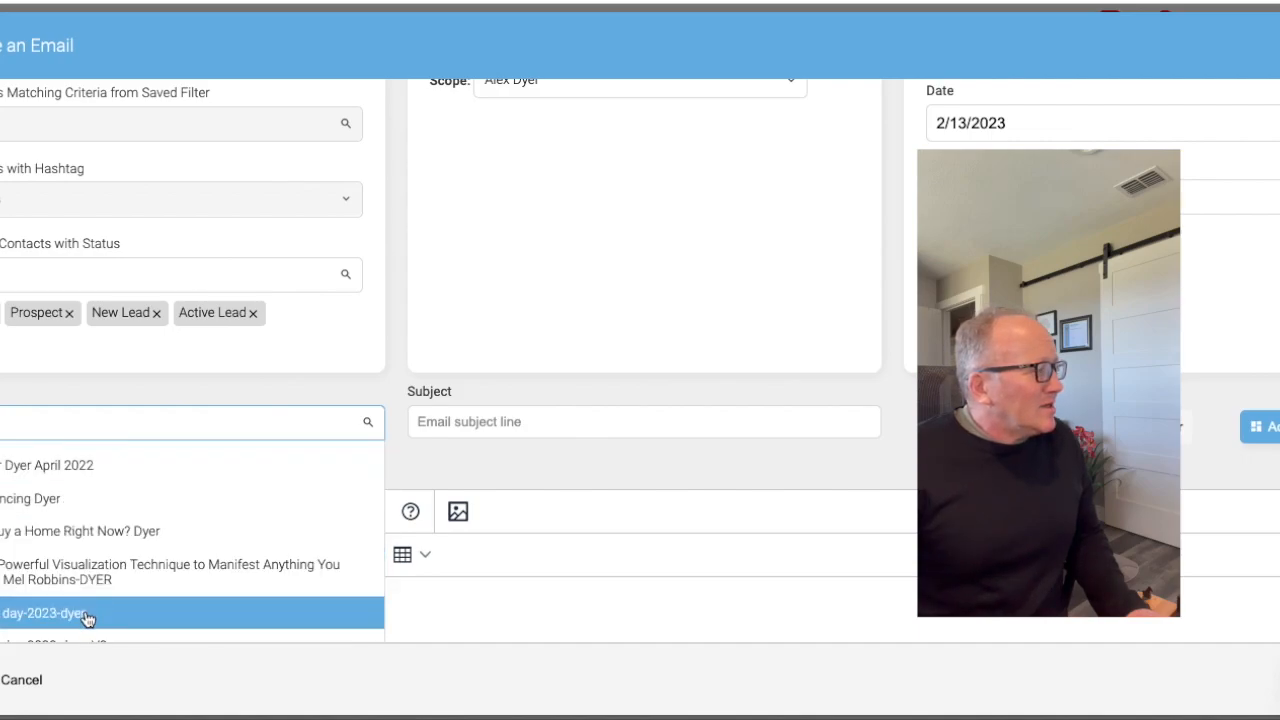
left_click(86, 612)
- Preview the mass email and check its greeting text, Valentine's Day image and Contact Me button
scroll(640, 380, "down", 2)
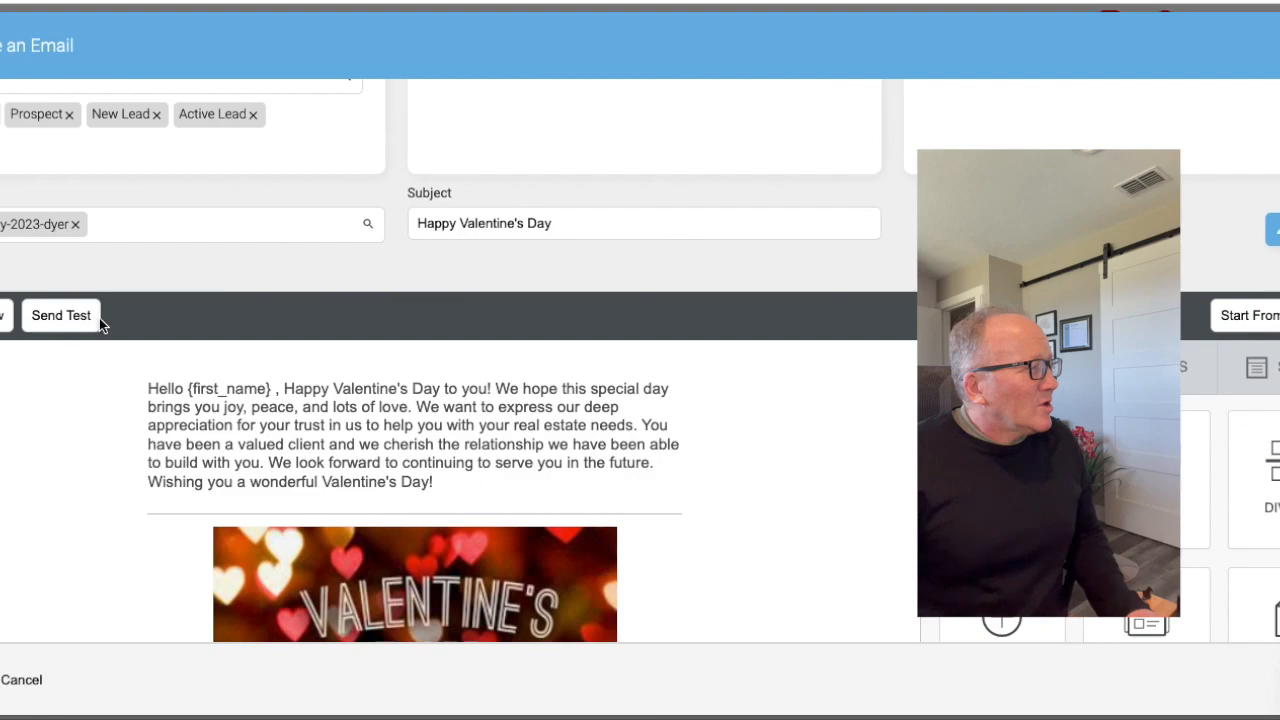
left_click(3, 315)
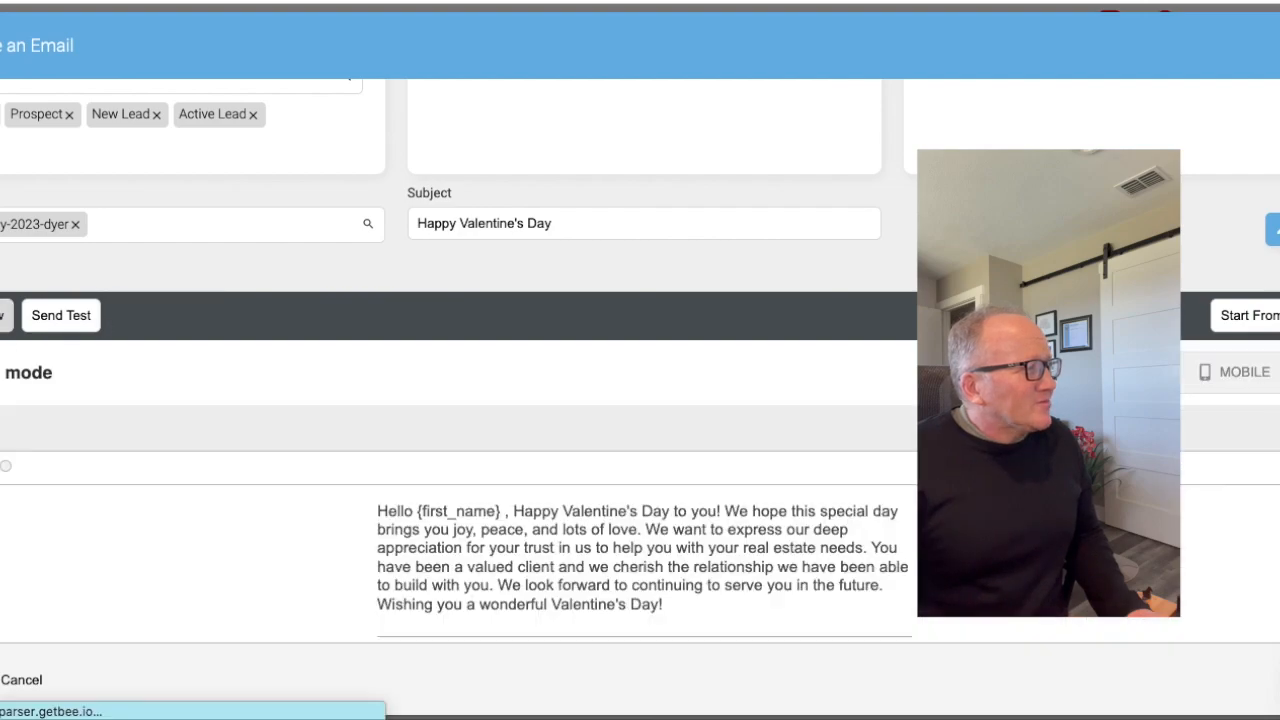
scroll(492, 233, "down", 3)
scroll(500, 265, "up", 2)
scroll(500, 265, "down", 1)
scroll(501, 265, "down", 2)
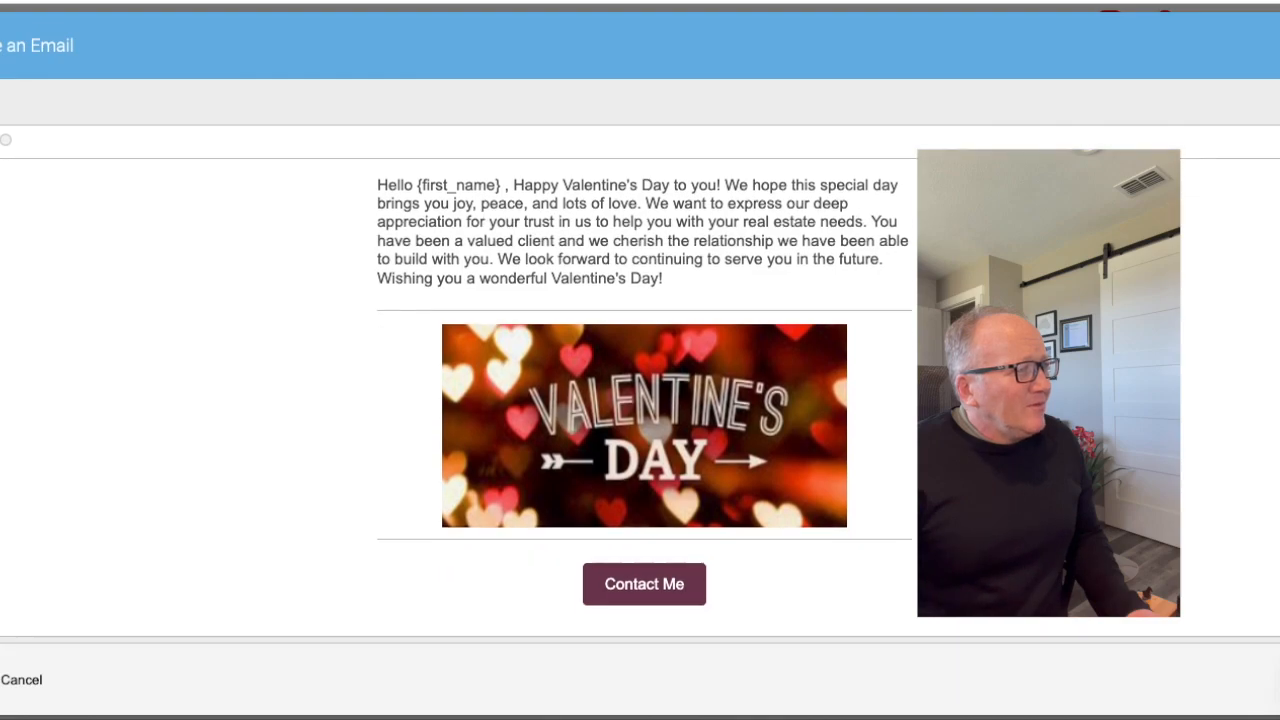